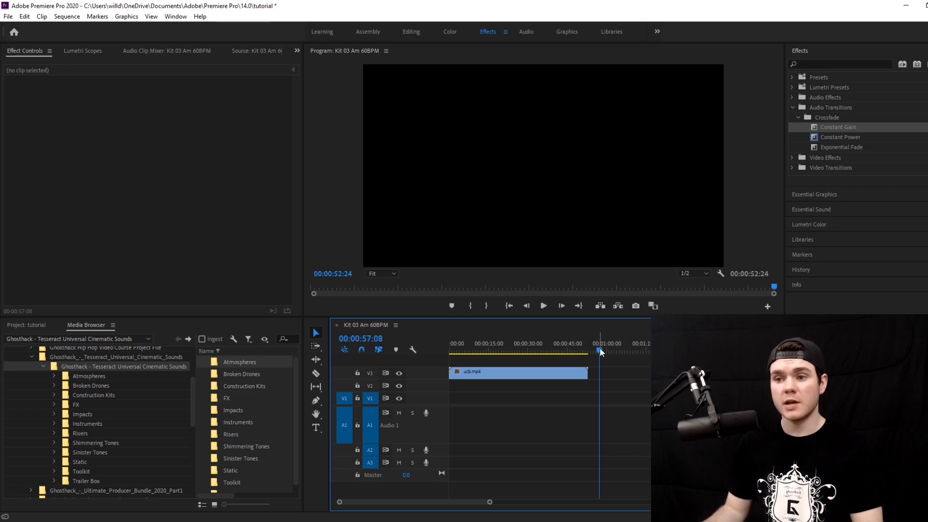
Return the playhead to the start of the sequence and open the Construction Kits folder in the Ghosthack Tesseract Universal Cinematic Sounds library
left_click_drag(601, 352, 449, 355)
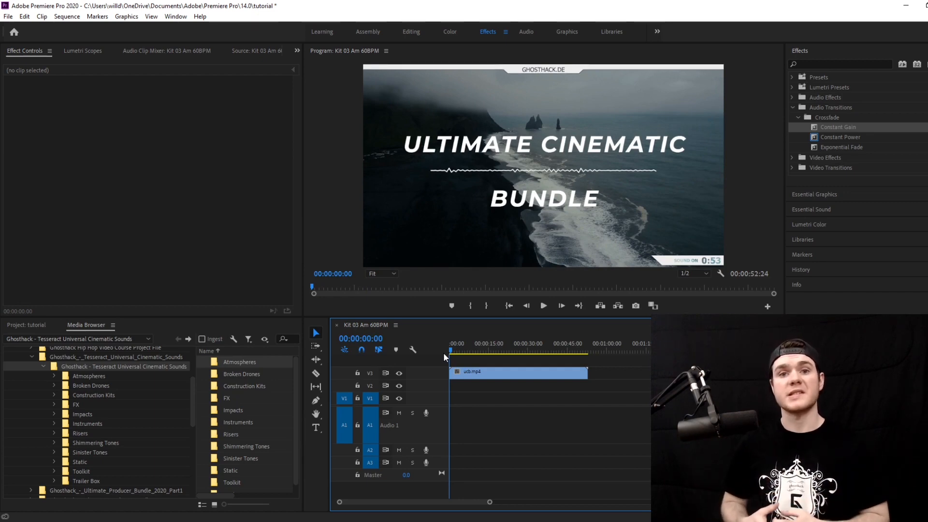
left_click(85, 363)
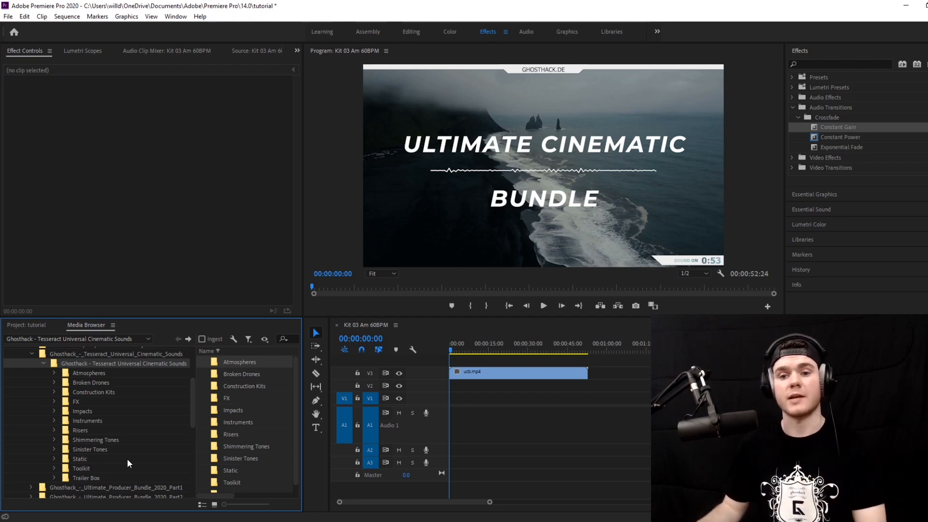
left_click(72, 391)
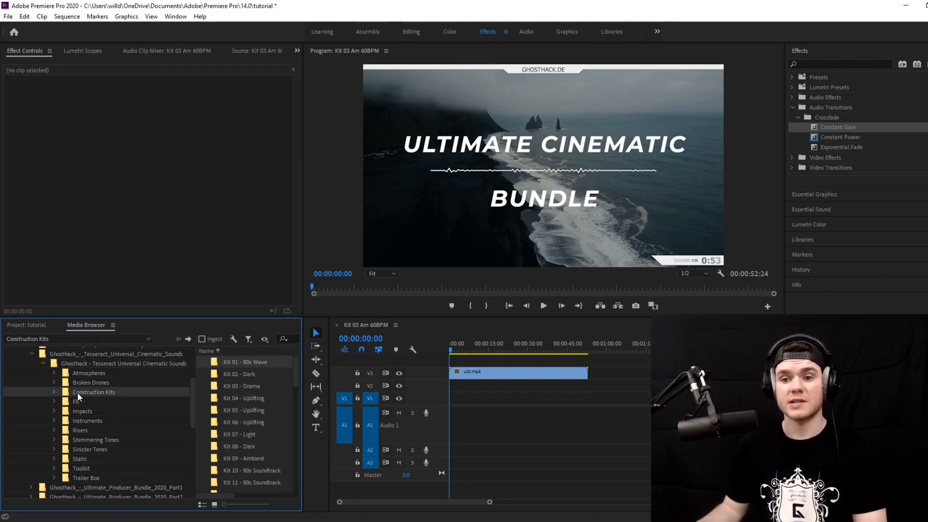
mouse_move(296, 373)
left_mouse_down()
mouse_move(294, 487)
mouse_move(293, 364)
left_mouse_up()
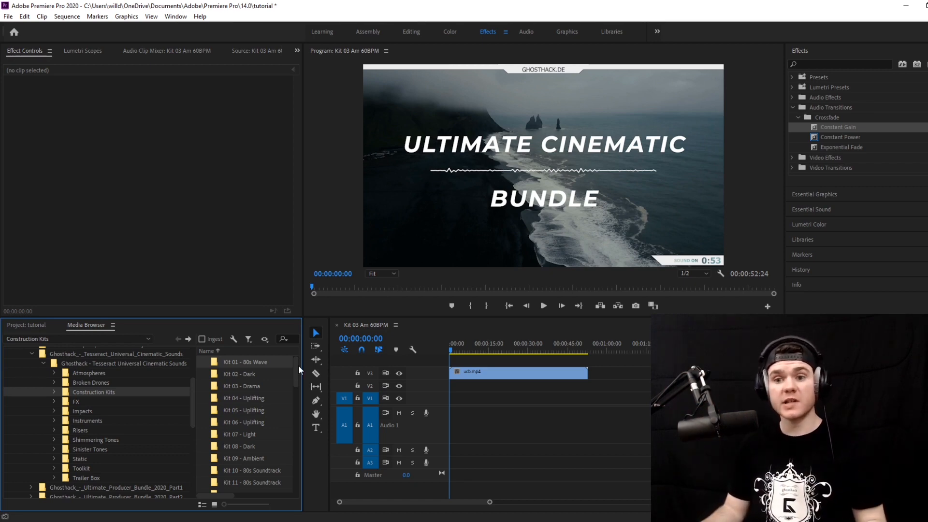
left_click_drag(295, 380, 297, 361)
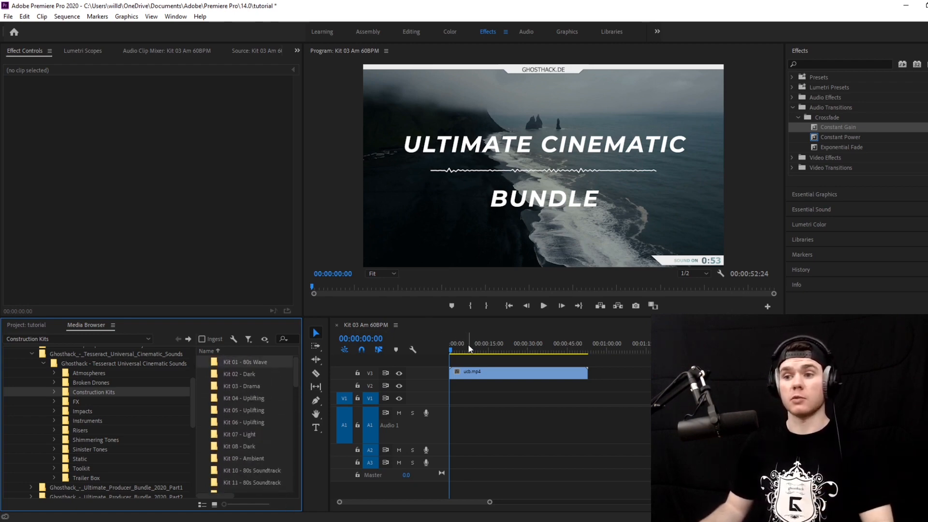
Preview the video by scrubbing, and place Kit 03 Am 60BPM from the Kit 03 - Drama folder at the start of audio track A1
left_click_drag(468, 346, 554, 344)
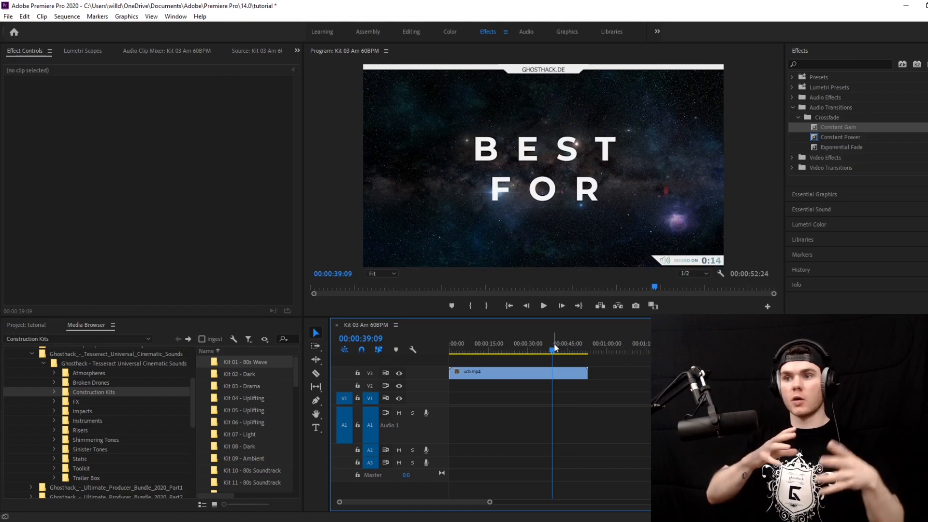
left_click_drag(554, 344, 434, 348)
left_click(248, 384)
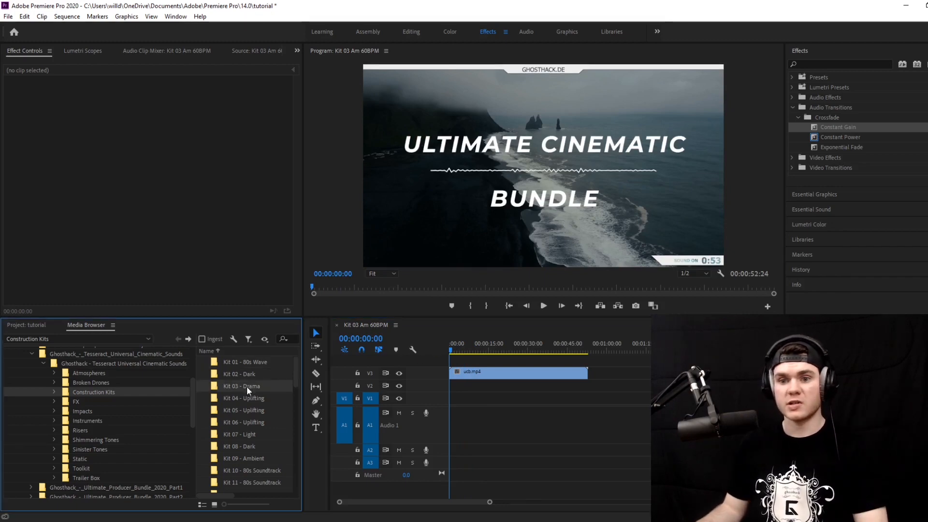
double_click(249, 386)
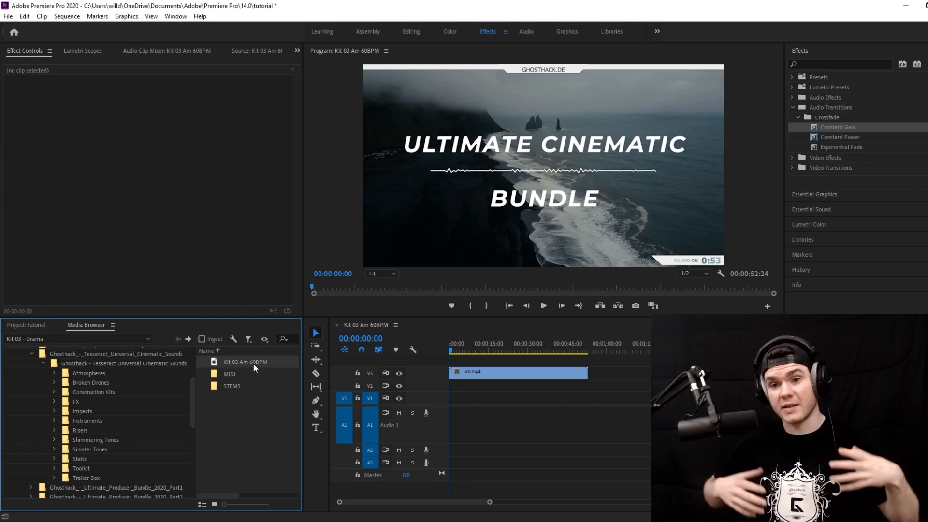
left_click_drag(233, 361, 500, 413)
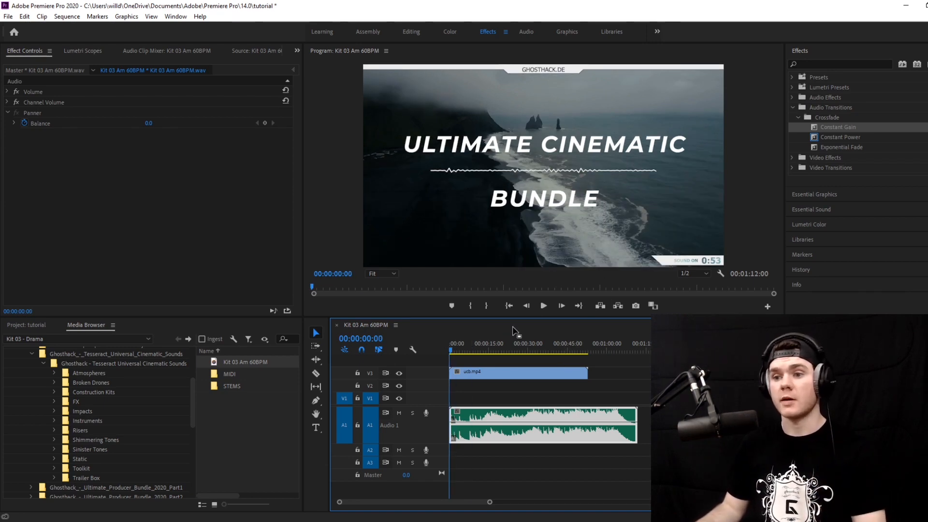
Play the sequence with the music and scrub the timeline to check how the track fits the video
left_click(544, 305)
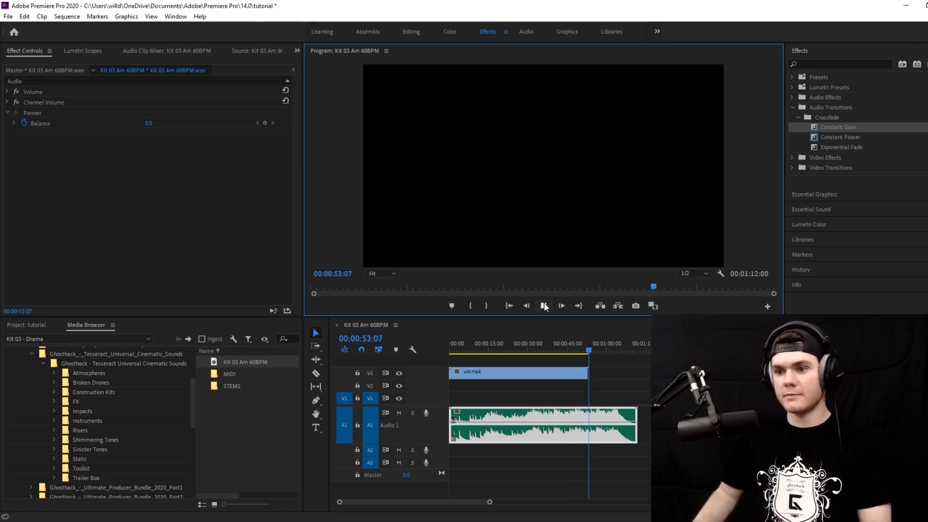
key("space")
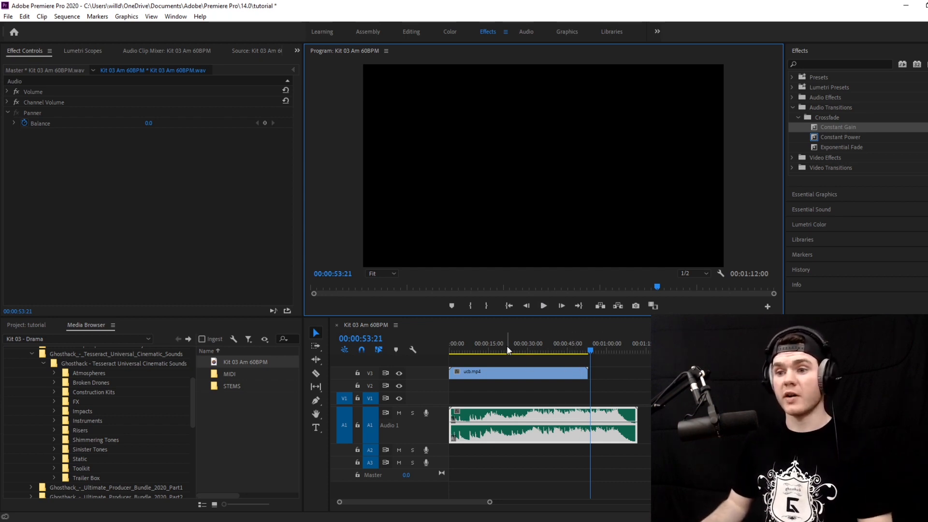
left_click_drag(491, 346, 461, 347)
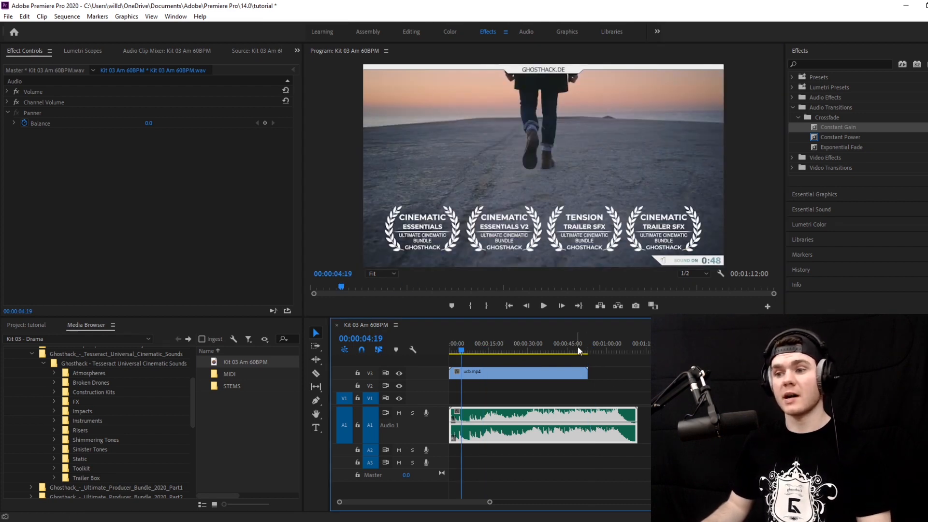
left_click(598, 347)
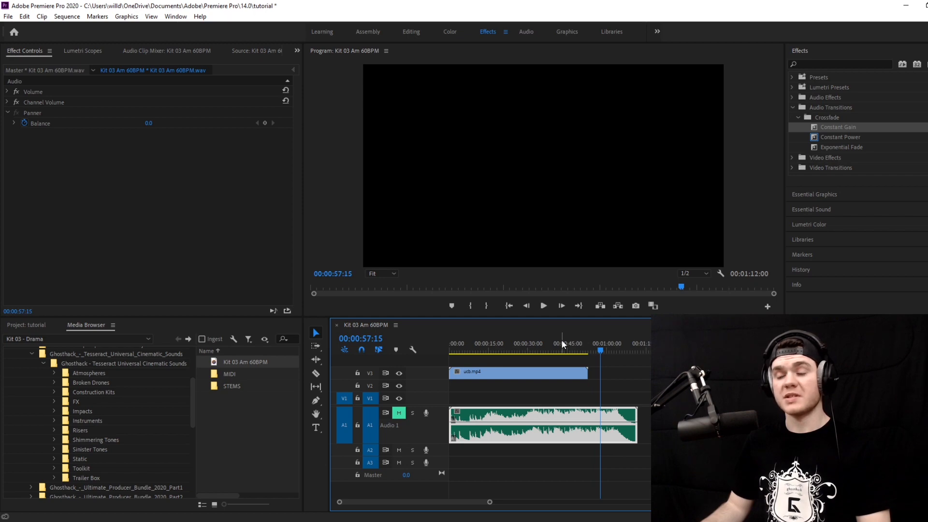
left_click_drag(591, 353, 564, 336)
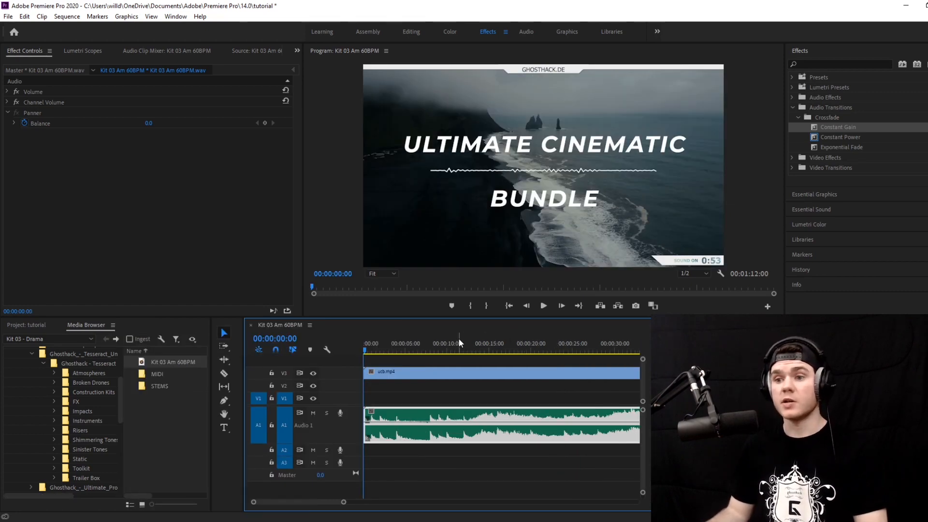
Mute audio track A1 and locate the Abstract Foley scene change near 00:00:09:19
left_click(314, 413)
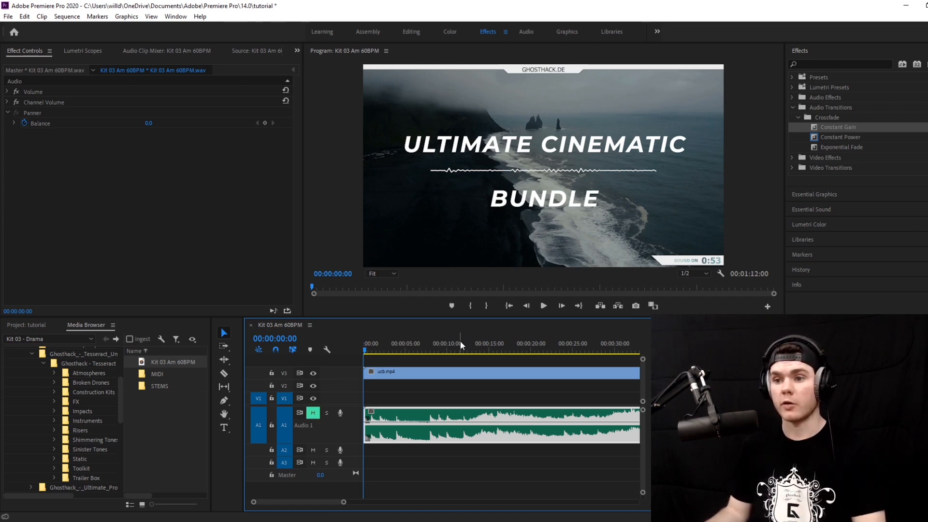
left_click(510, 345)
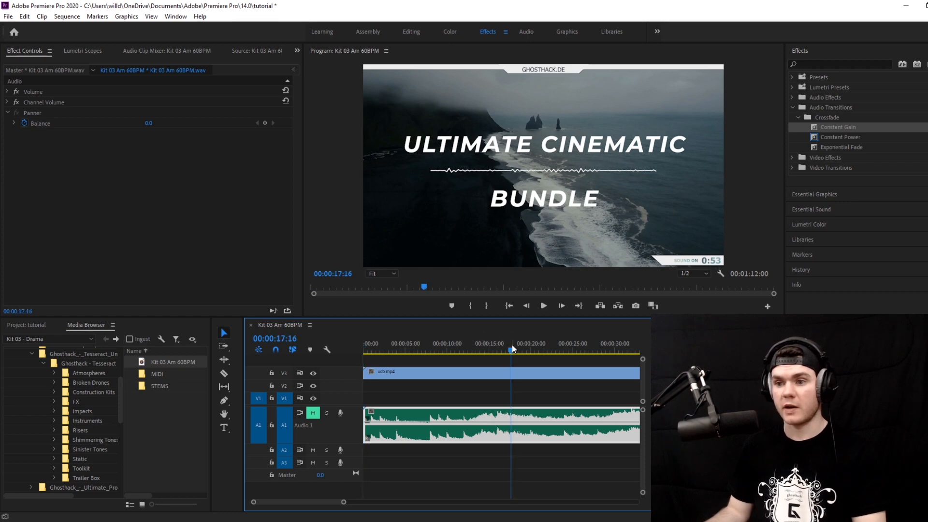
left_click(441, 348)
left_click(442, 347)
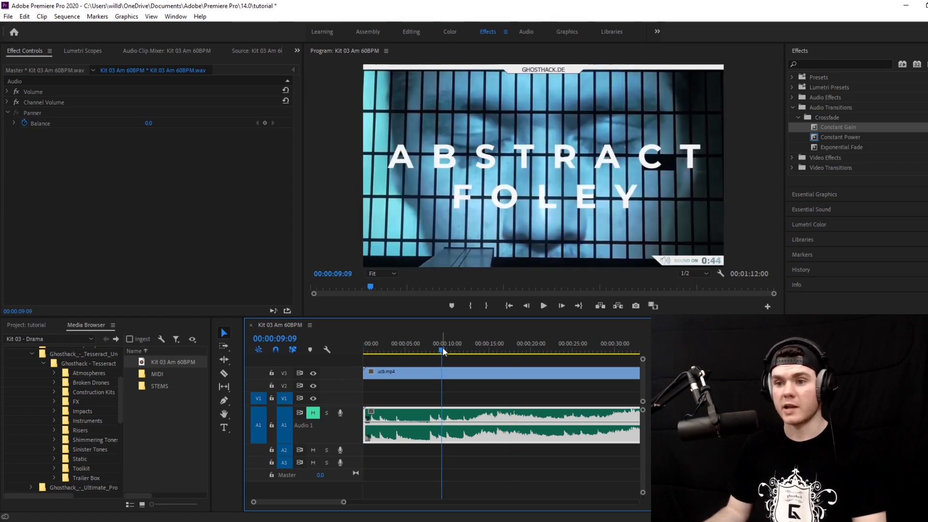
mouse_move(444, 350)
left_mouse_down()
mouse_move(451, 348)
mouse_move(431, 350)
mouse_move(445, 352)
left_mouse_up()
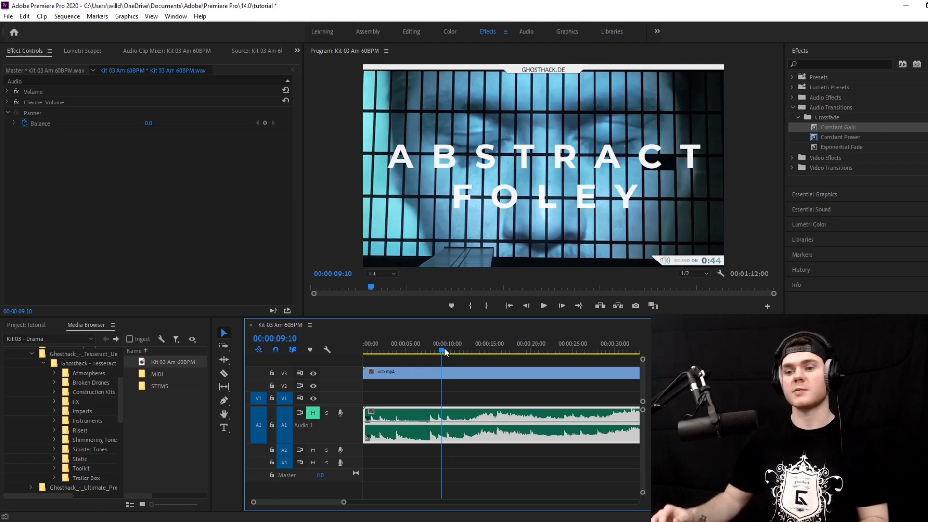
left_click_drag(444, 350, 448, 350)
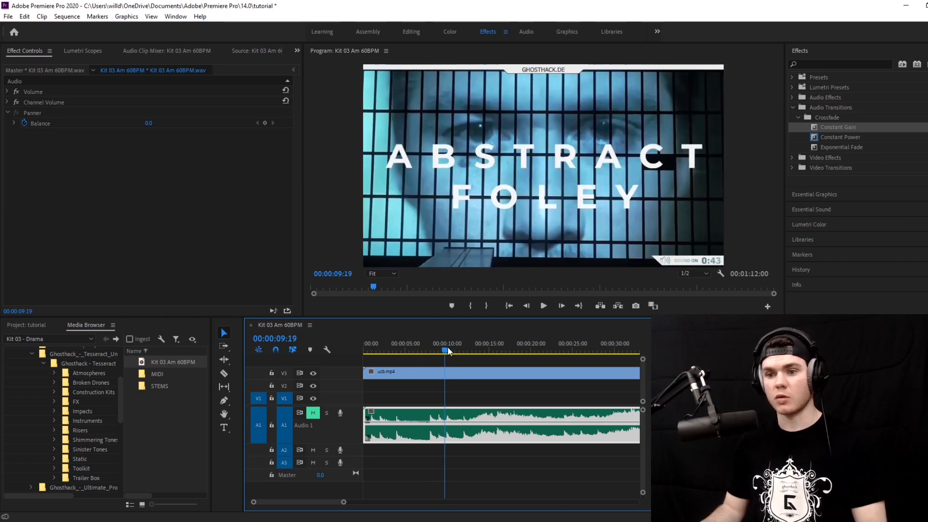
Hide video track V3, unmute audio track A1, and play the music from 00:00:09:19 to find its swell
left_click_drag(343, 502, 378, 502)
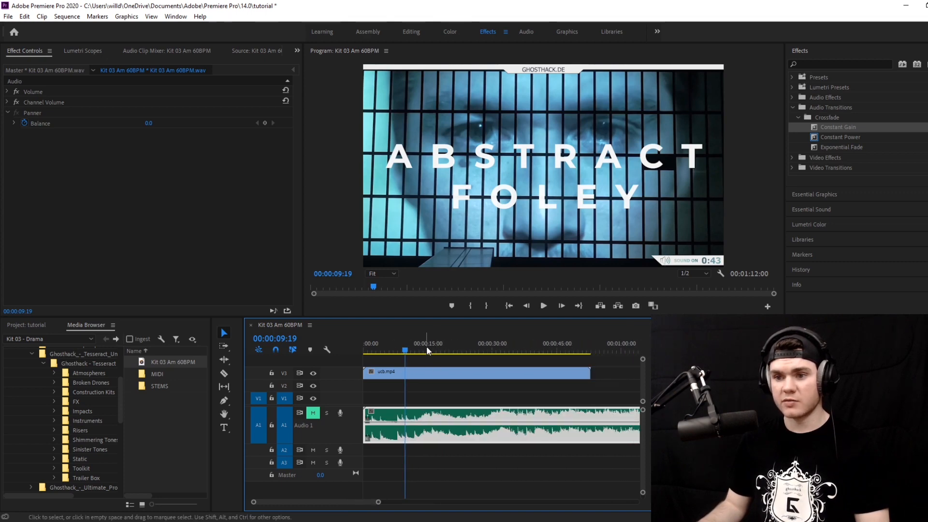
left_click(313, 373)
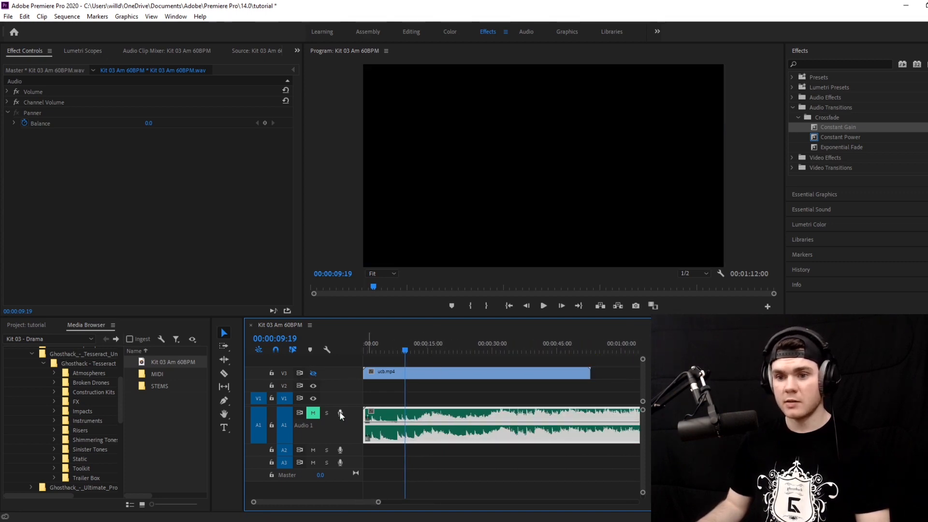
key("space")
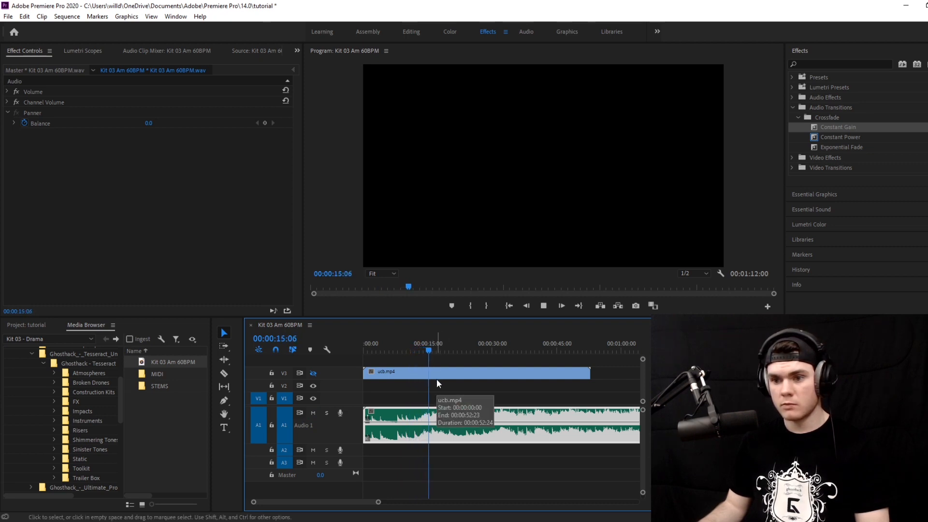
Cut the music clip on A1 at its swell, 00:00:16:00, and remove the part before it
left_click(443, 350)
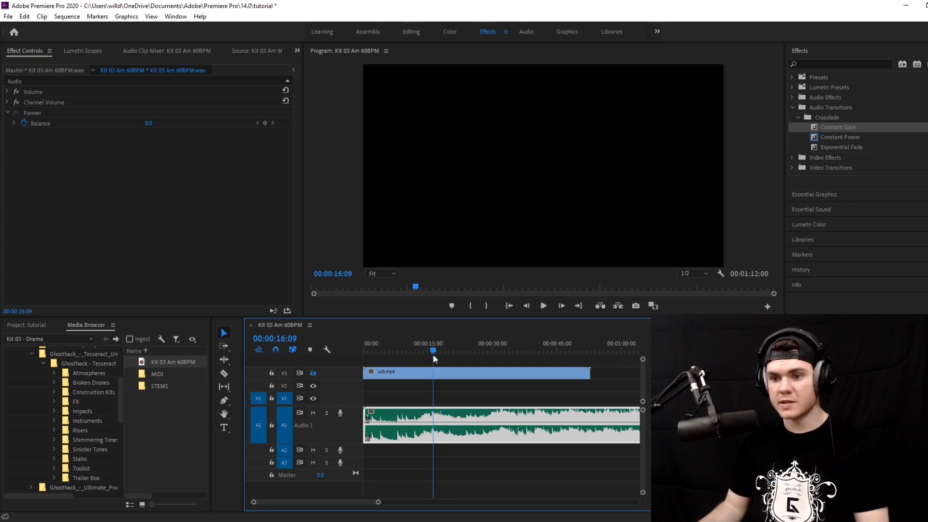
left_click(431, 355)
scroll(438, 389, "up", 2)
scroll(438, 389, "up", 5)
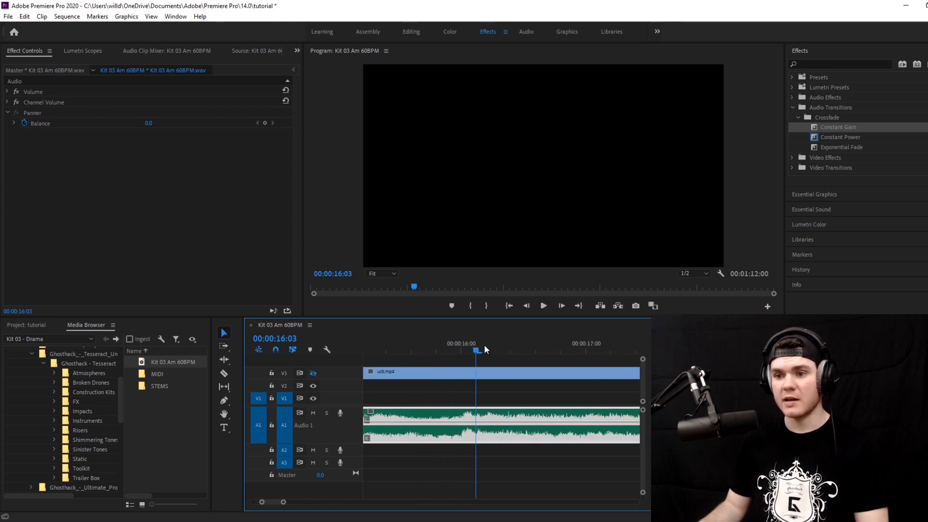
mouse_move(467, 354)
left_mouse_down()
mouse_move(535, 354)
mouse_move(483, 353)
left_mouse_up()
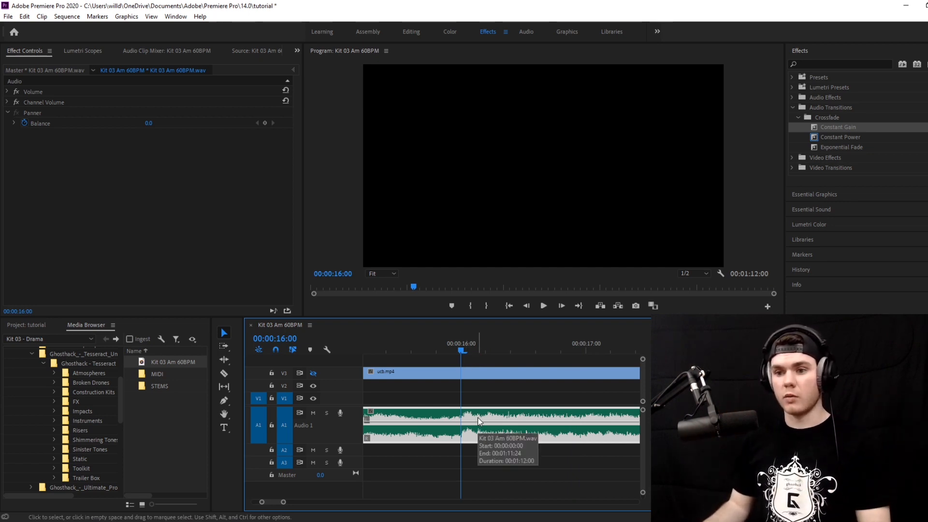
scroll(458, 353, "down", 3)
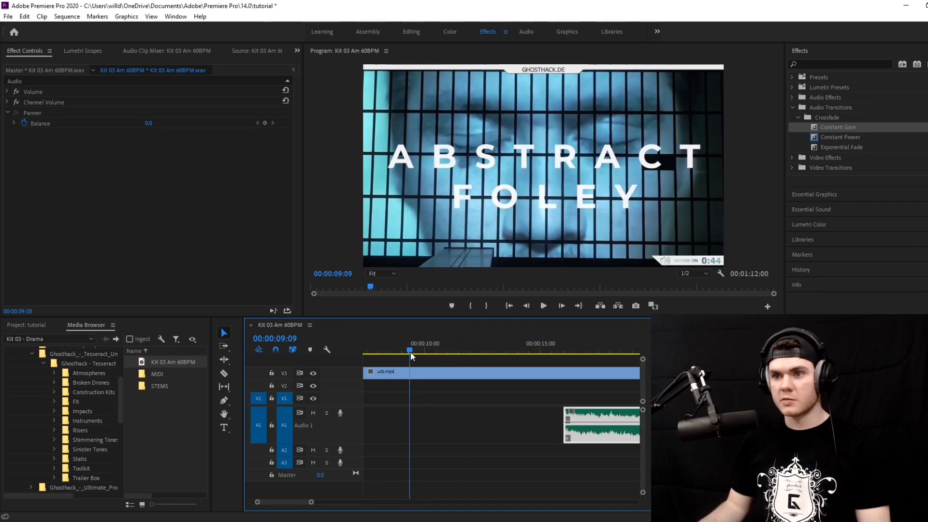
Move the trimmed music clip on A1 to start at the Abstract Foley scene change, 00:00:09:22
left_click_drag(410, 352, 418, 357)
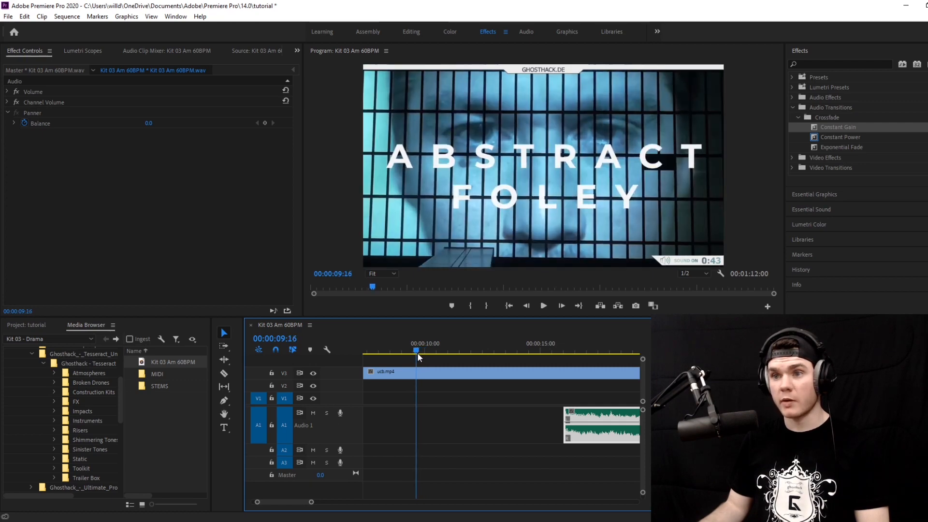
left_click_drag(590, 414, 445, 421)
key("equal")
key("equal")
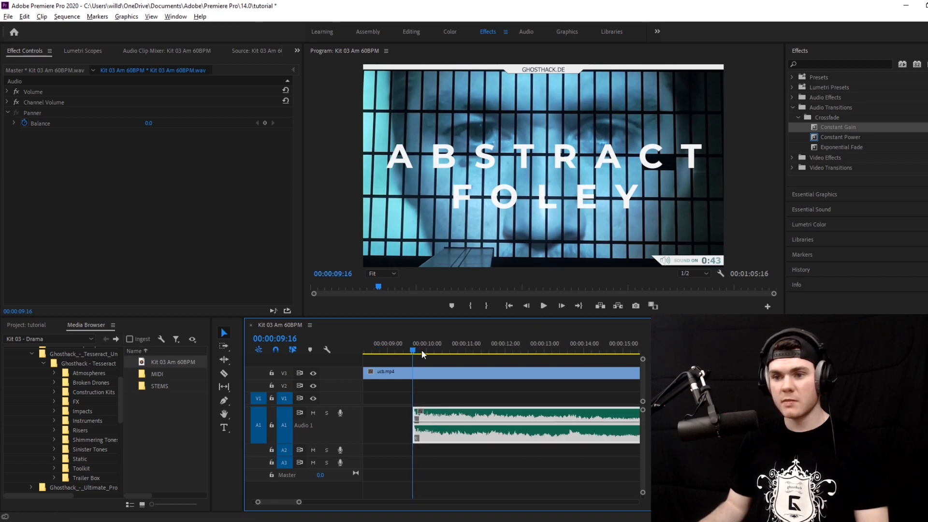
left_click_drag(410, 349, 421, 346)
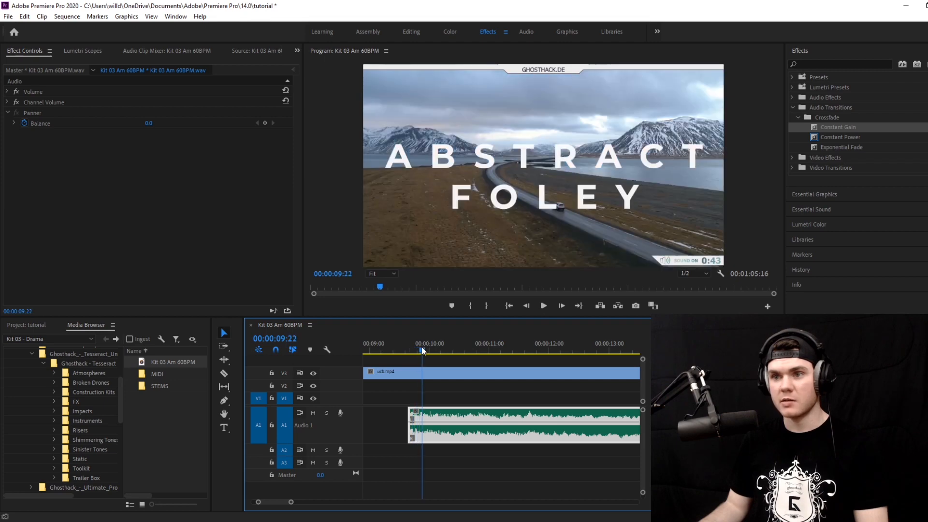
left_click_drag(439, 410, 451, 410)
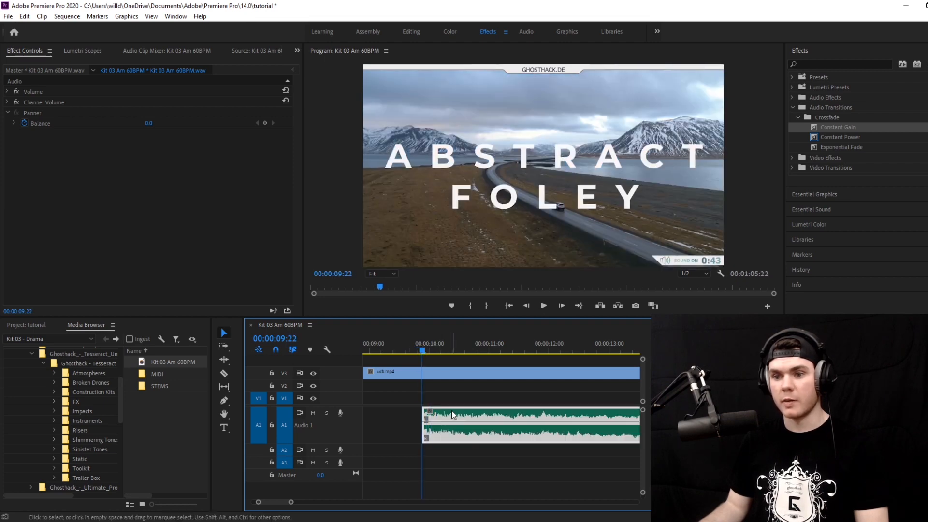
Play the section around the Abstract Foley scene change to check the music's alignment with the picture
left_click_drag(426, 351, 377, 353)
key("space")
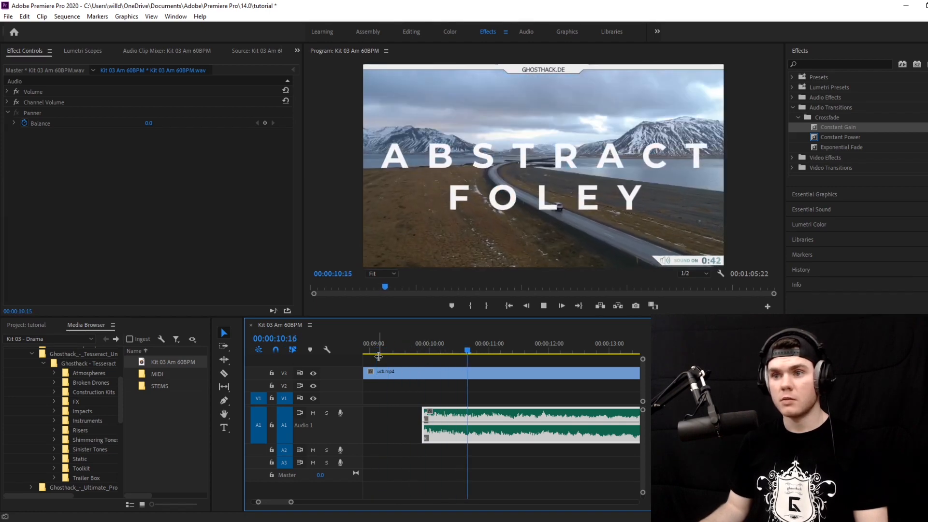
key("alt+space")
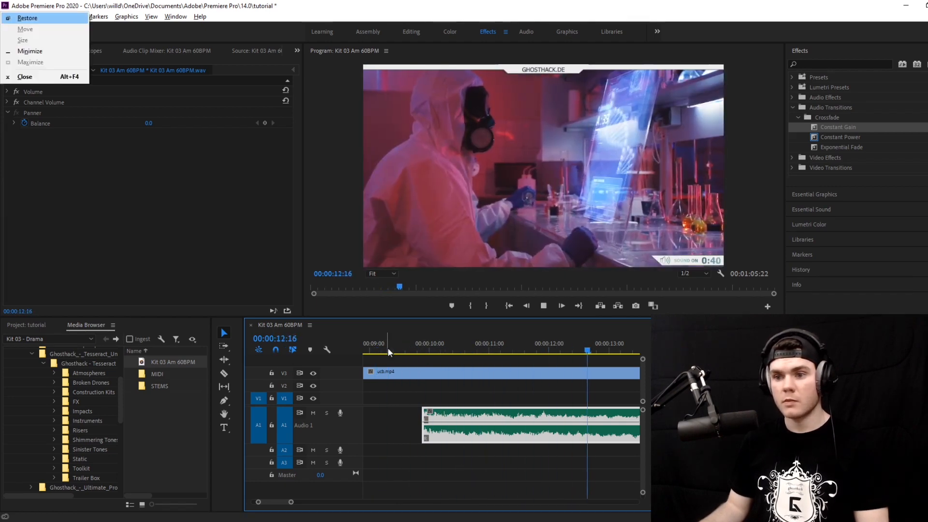
left_click(547, 305)
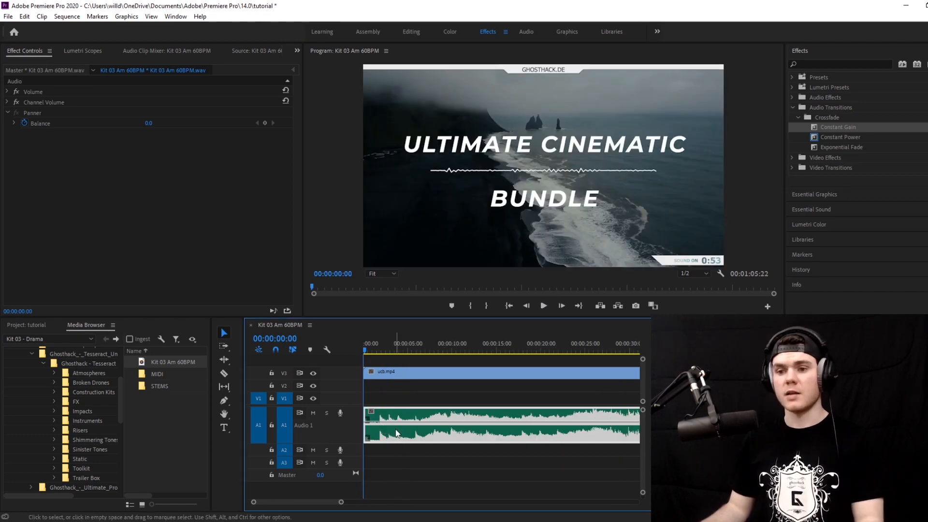
Play the sequence from the beginning past the Abstract Foley scene change to check how the music leads into it
key("space")
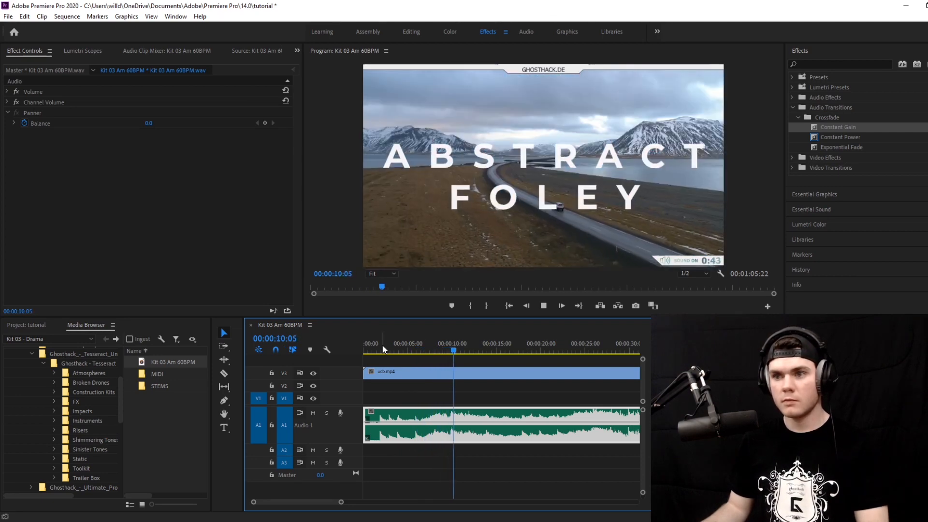
key("space")
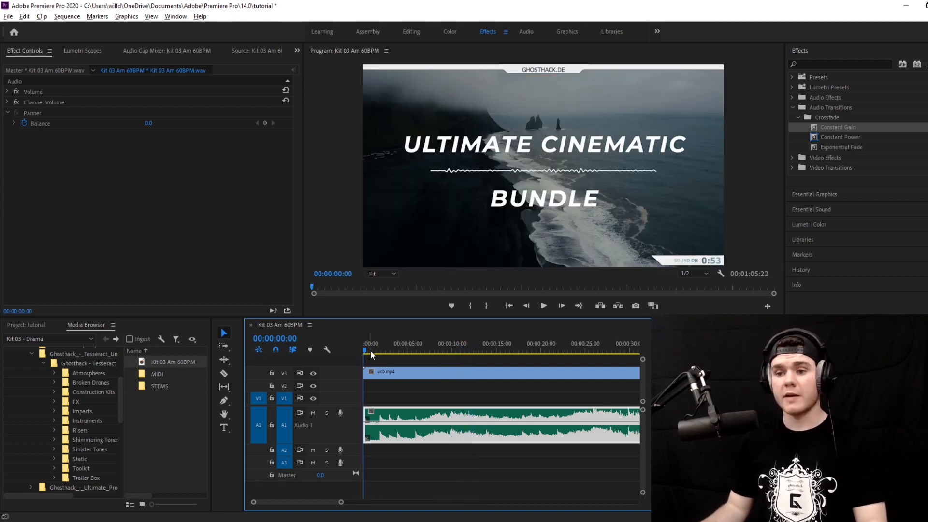
Add a Constant Power fade to the start of the music clip on A1 and lengthen it to 00:00:07:15
scroll(371, 351, "up", 2)
scroll(370, 351, "up", 1)
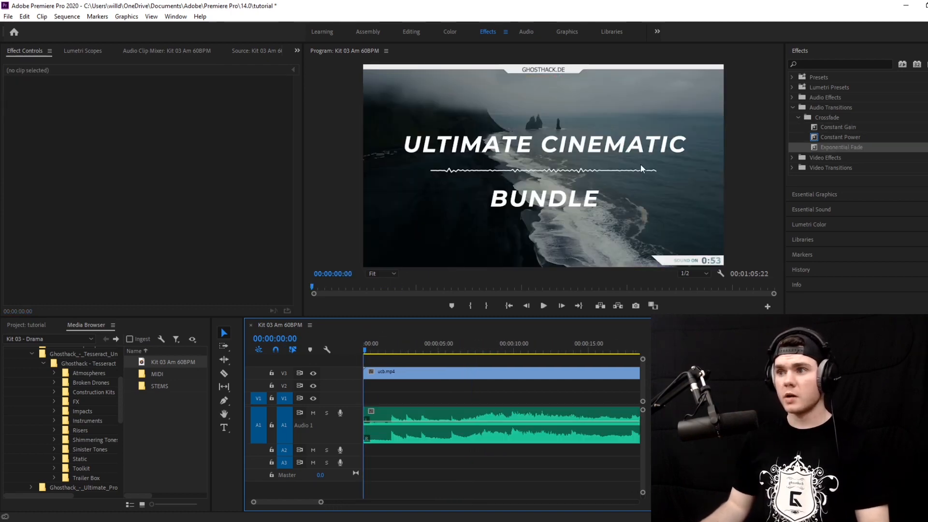
left_click(815, 139)
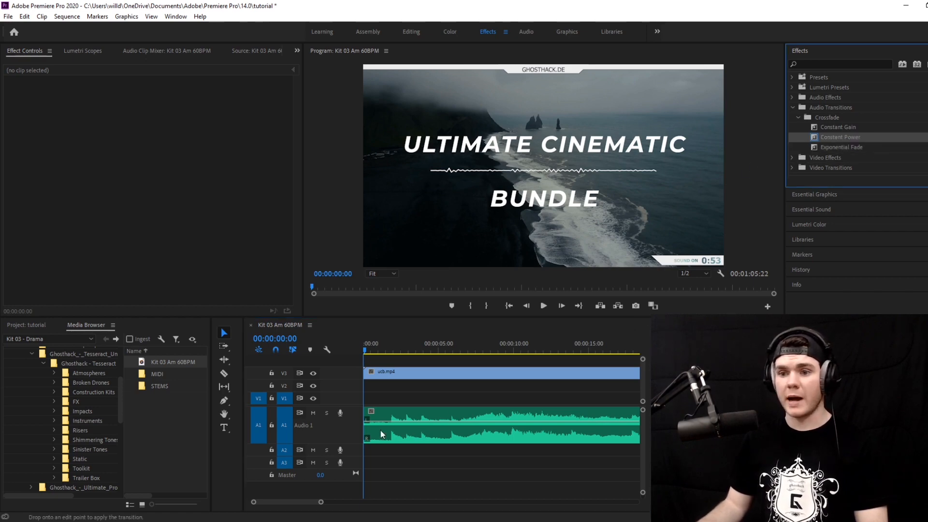
left_click_drag(367, 419, 407, 424)
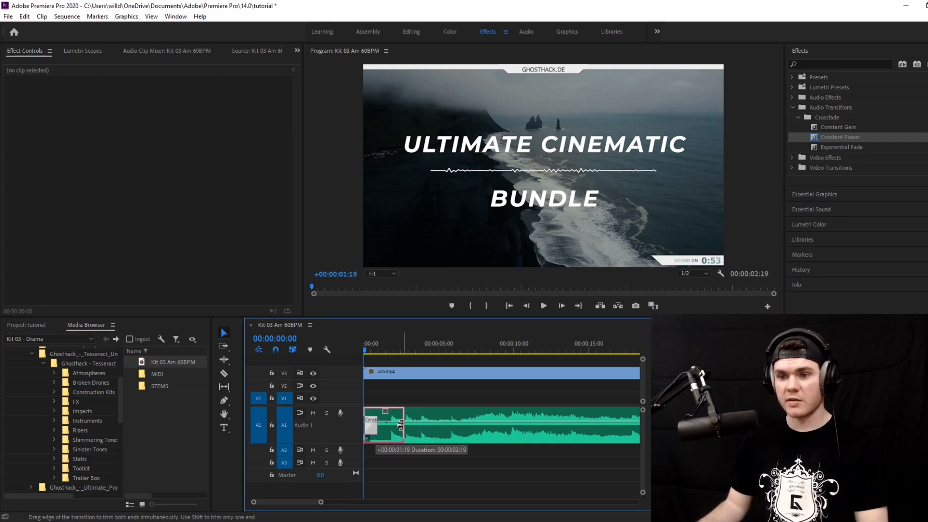
left_click_drag(410, 425, 408, 425)
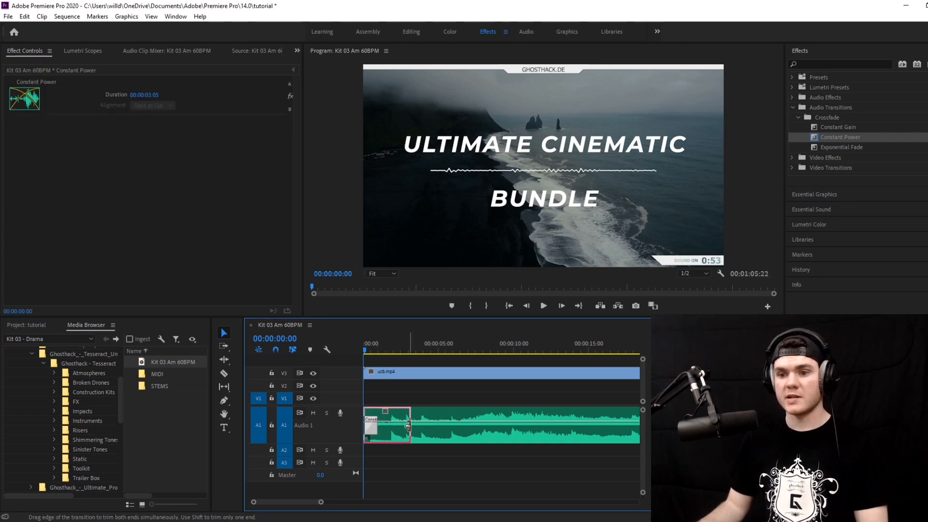
Play the sequence from the beginning through the Scrapes title to check the music's fade-in and its build-up against the picture
key("space")
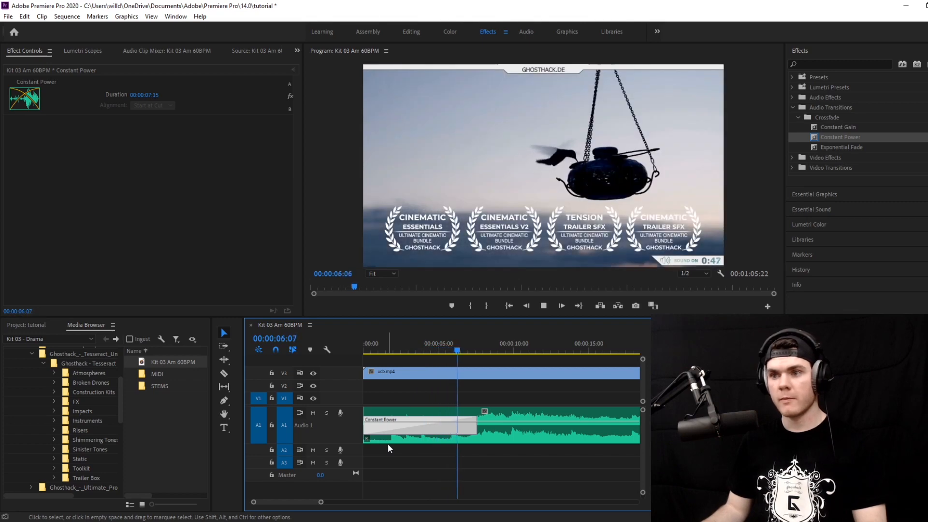
scroll(457, 355, "down", 1)
scroll(456, 354, "down", 2)
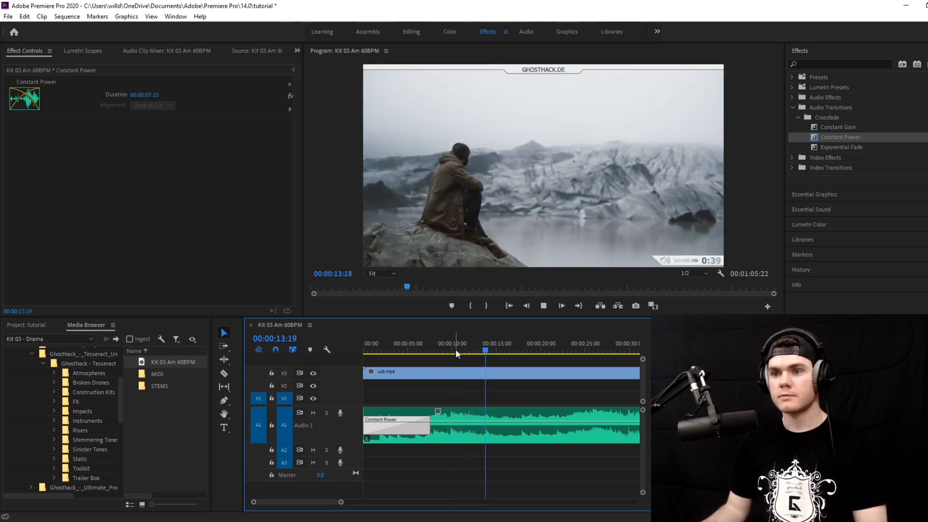
scroll(456, 352, "down", 2)
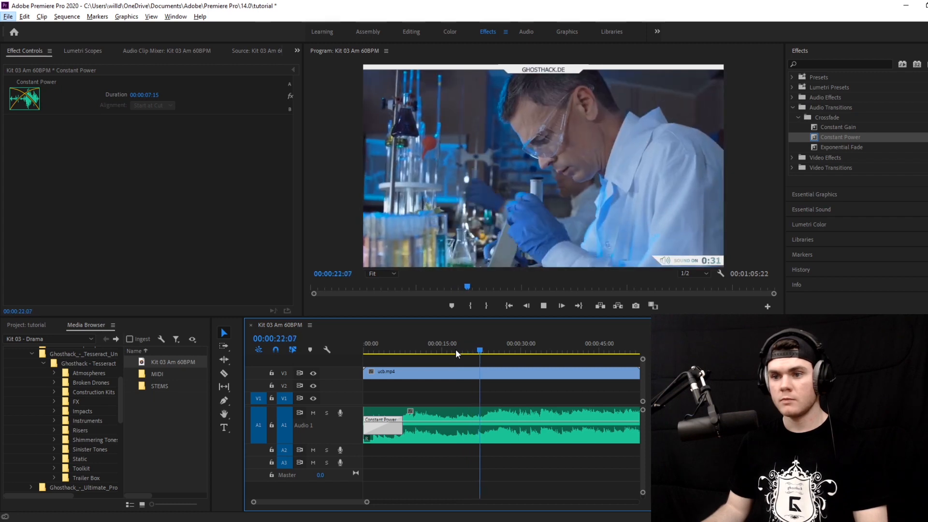
key("alt+space")
left_click(543, 305)
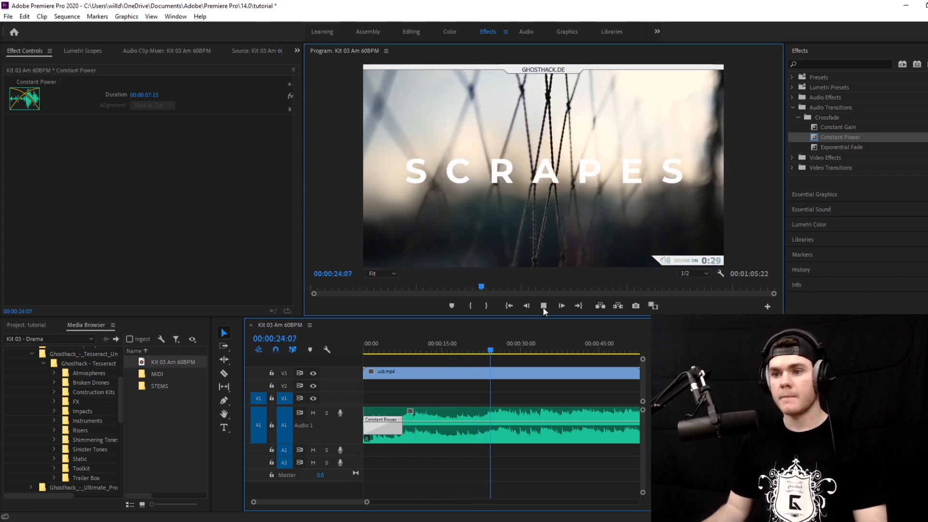
Replay the section from the Drones & Pads title at 00:00:20:08 past the Drums & Perc title to check the music
left_click_drag(486, 348, 471, 349)
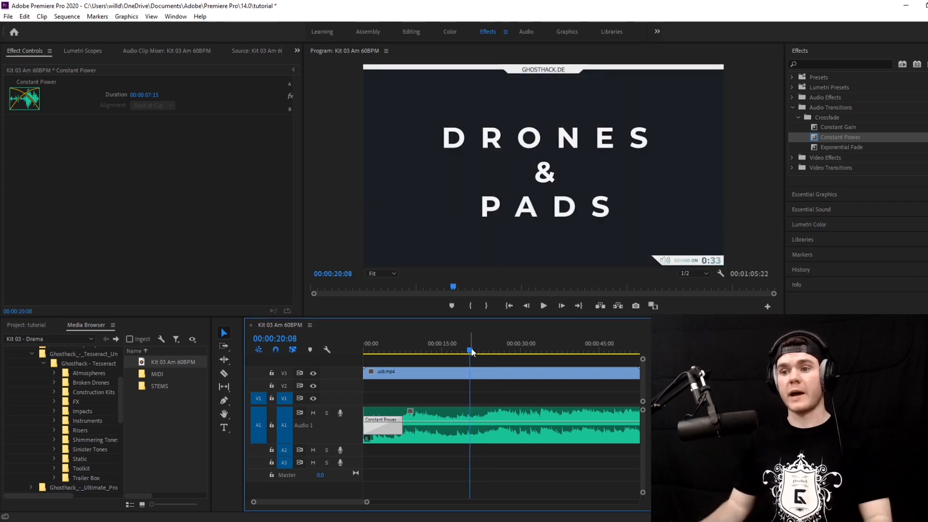
left_click(545, 306)
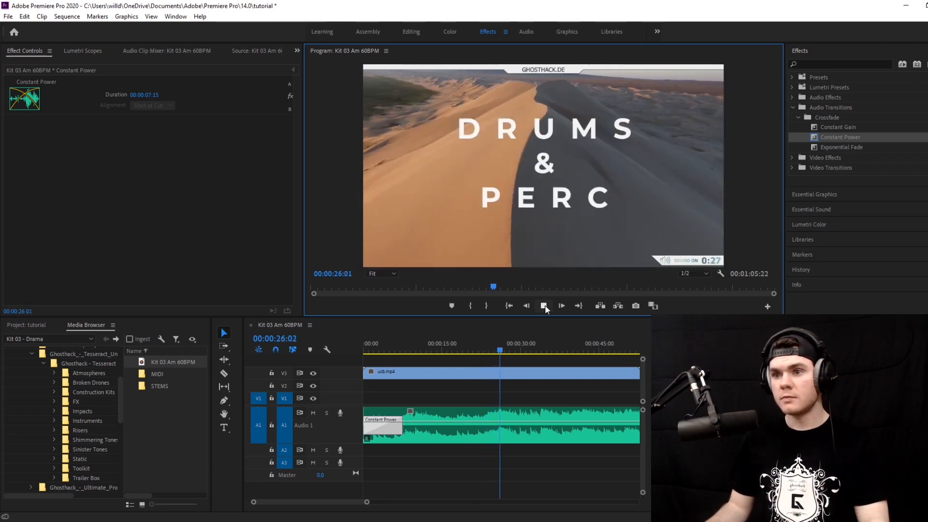
left_click(544, 307)
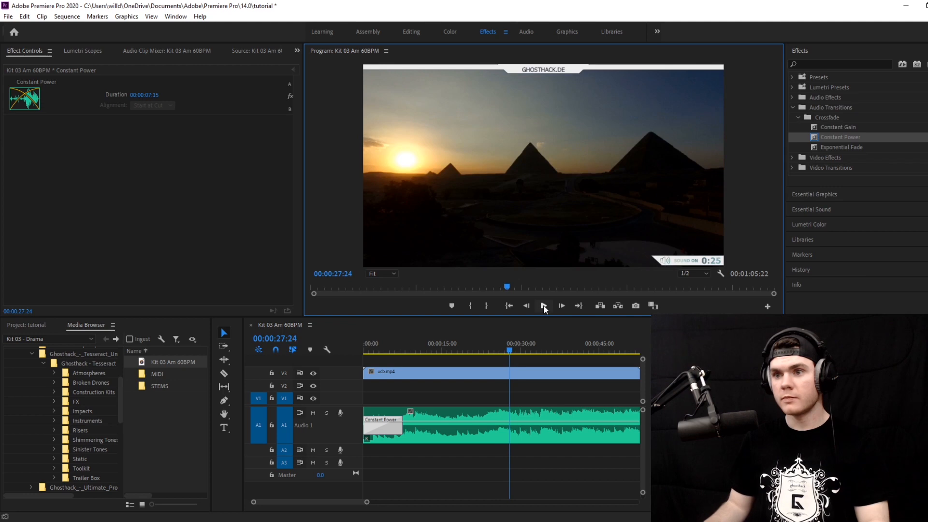
Play from the Drums & Perc title at 00:00:26:14 to the end of the video to check the rest of the music
left_click_drag(514, 349, 501, 347)
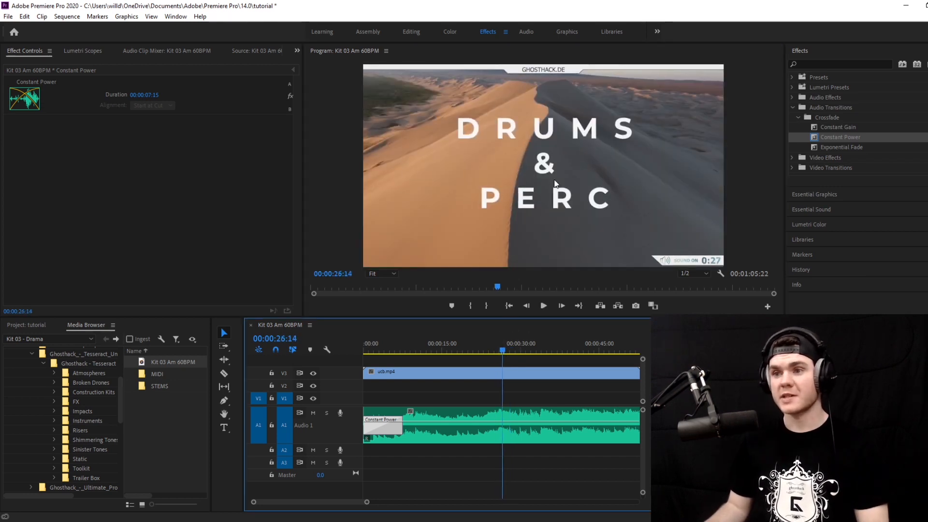
left_click(542, 308)
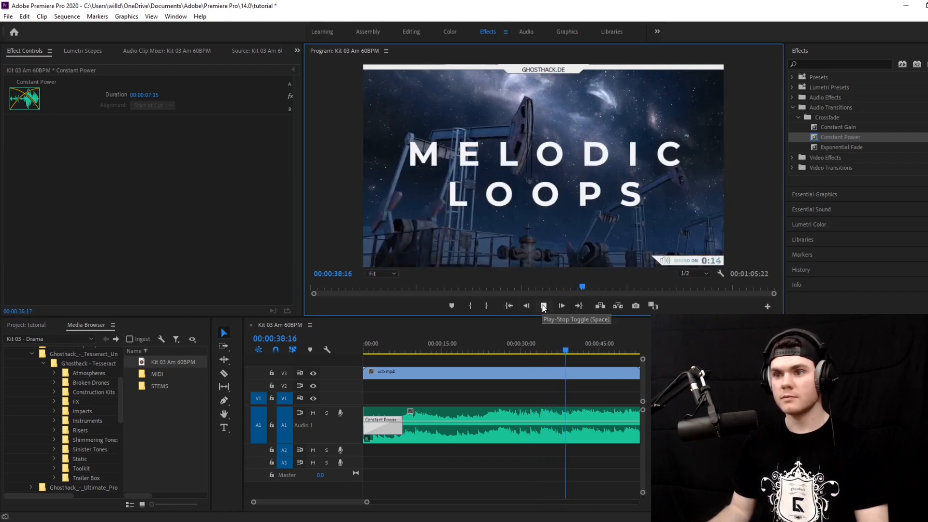
left_click_drag(368, 504, 402, 502)
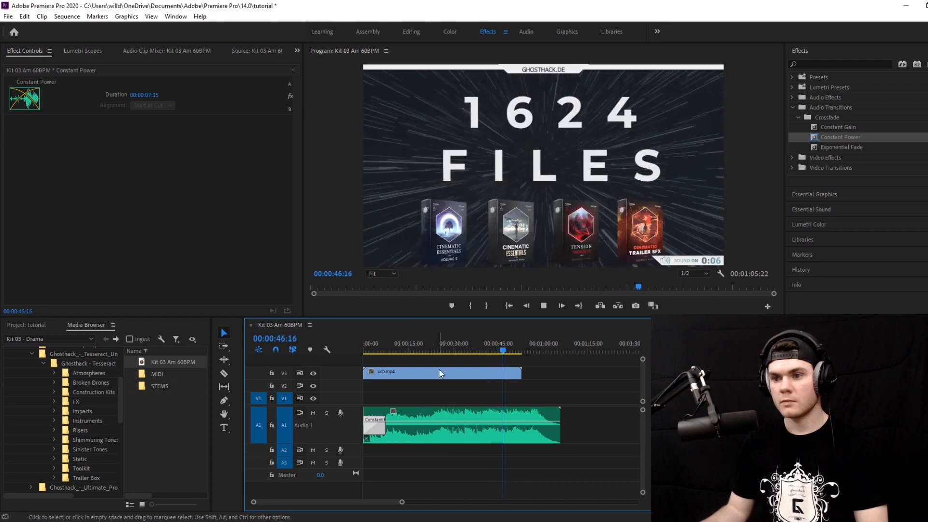
left_click(544, 306)
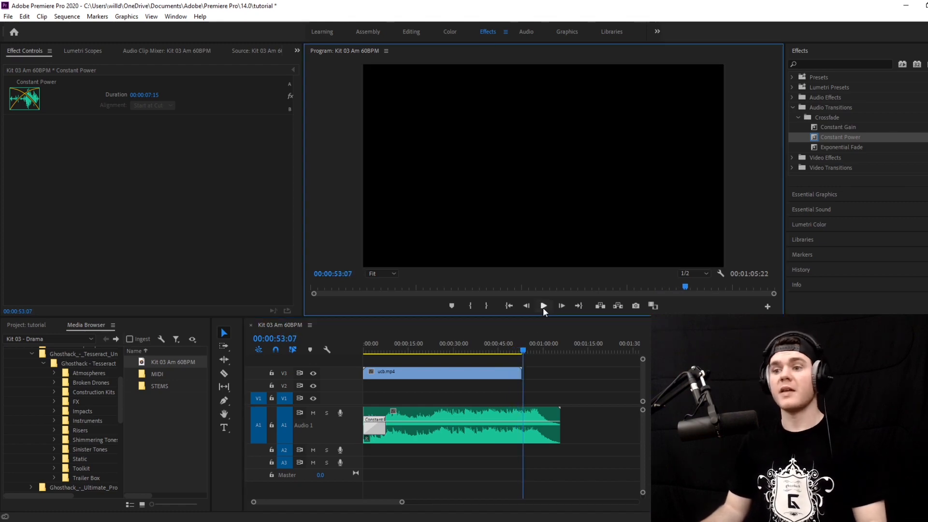
Play the sequence from the Scrapes title at 00:00:24:01 to review the music into the Drums & Perc scene
left_click(511, 351)
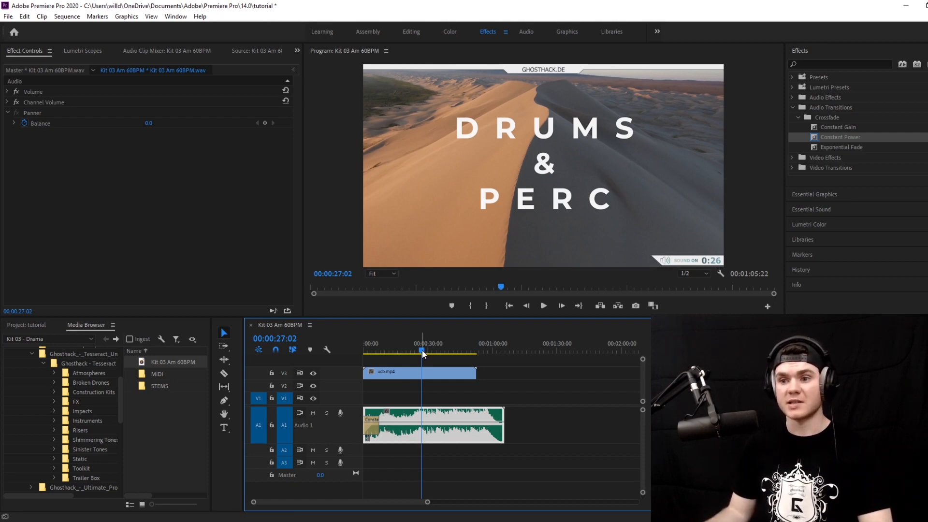
left_click_drag(422, 350, 415, 352)
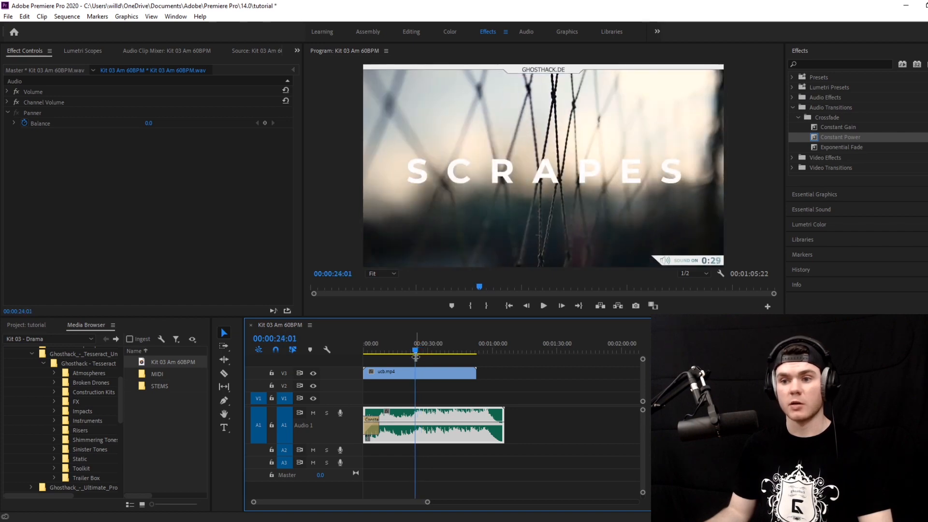
key("space")
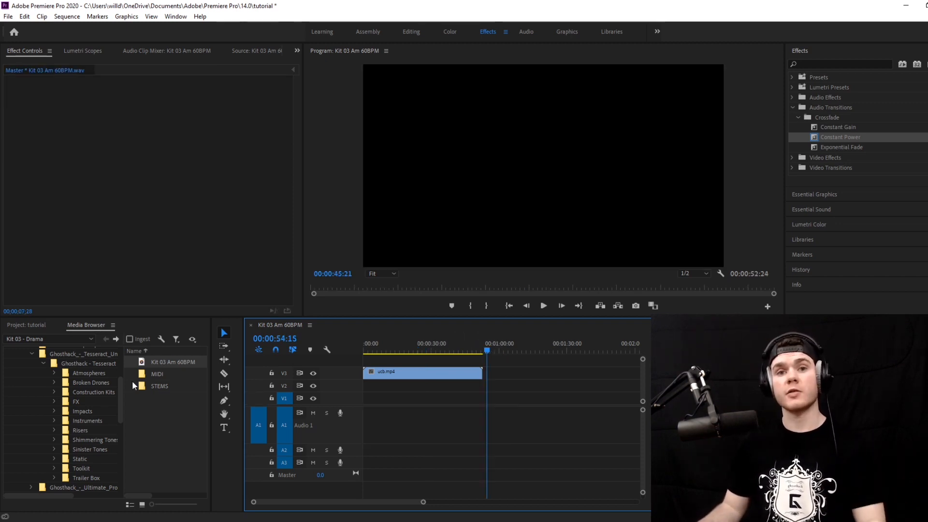
Play through the Downshifters scene and park the playhead at its change to Synths, 00:00:31:06
left_click_drag(381, 348, 338, 352)
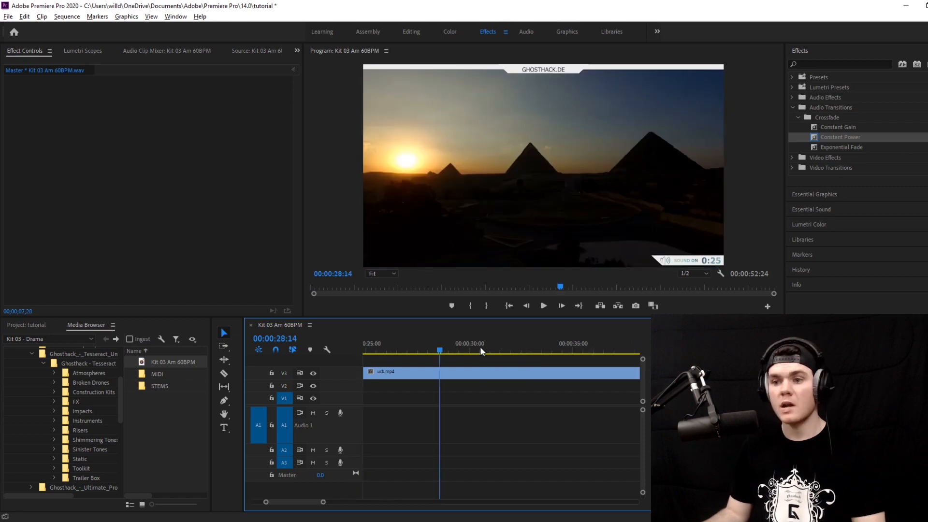
scroll(480, 347, "up", 1)
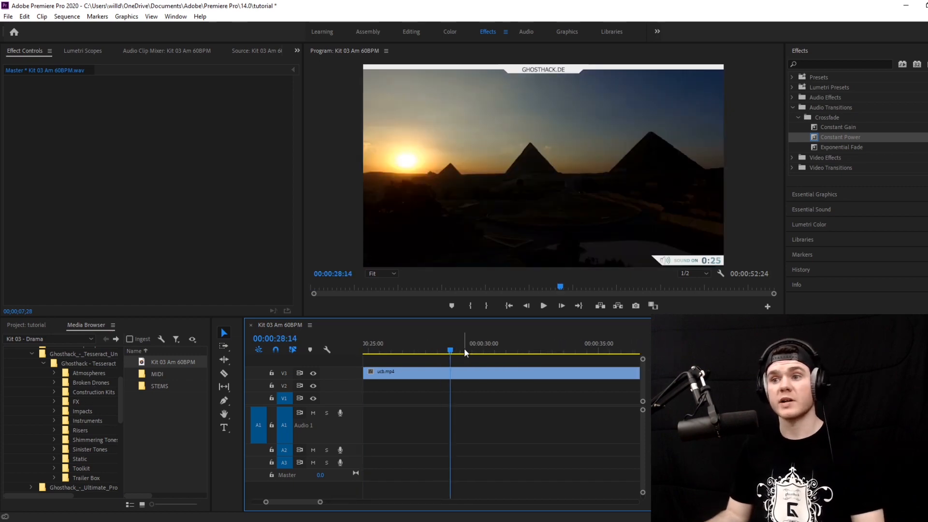
key("space")
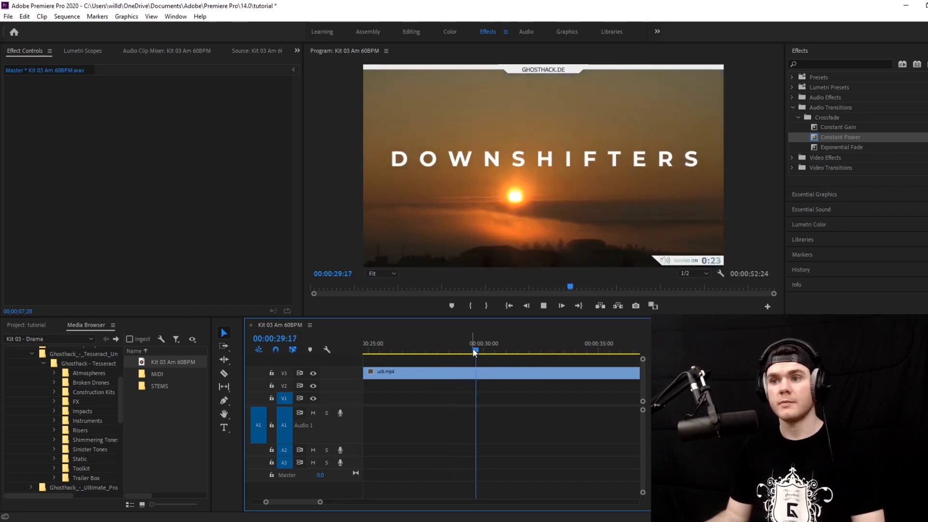
key("space")
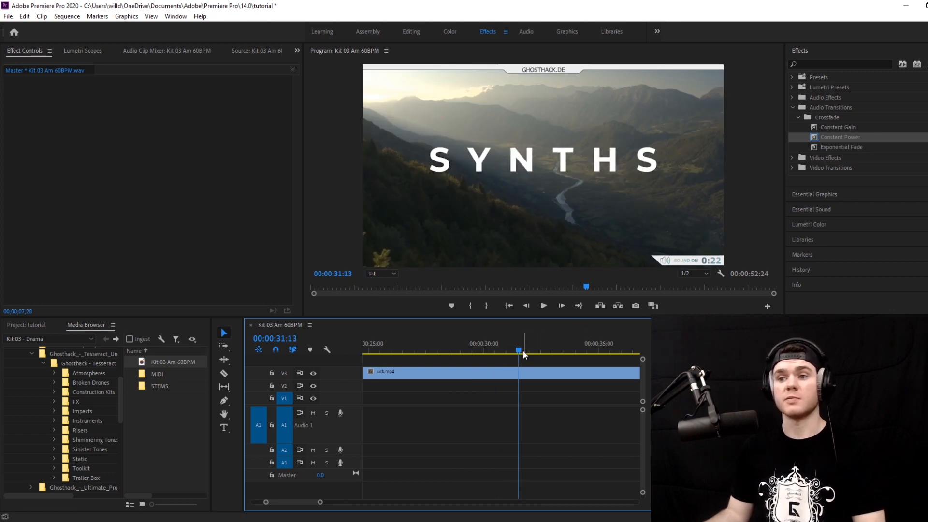
mouse_move(520, 350)
left_mouse_down()
mouse_move(478, 349)
mouse_move(525, 338)
mouse_move(514, 343)
left_mouse_up()
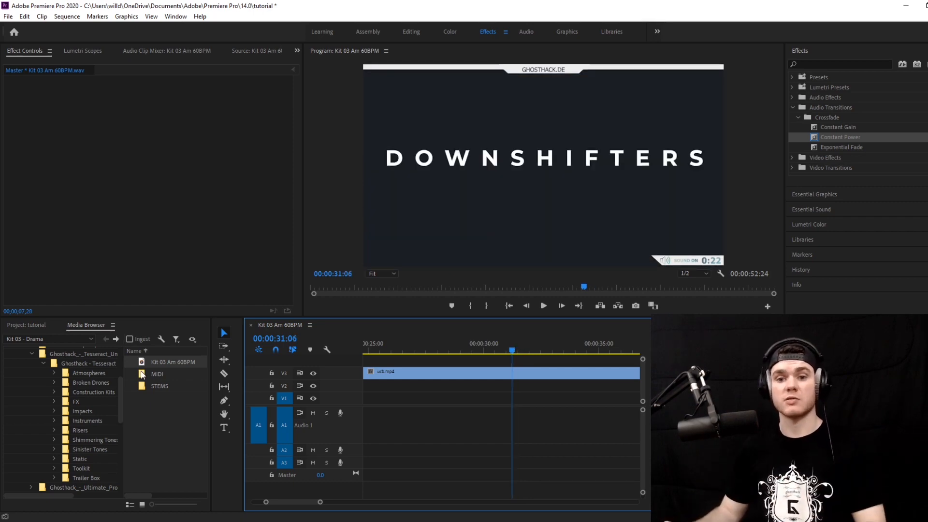
Open the Impacts folder of the Ghosthack Tesseract pack and widen the file list to show the full names
scroll(46, 409, "down", 1)
left_click(74, 385)
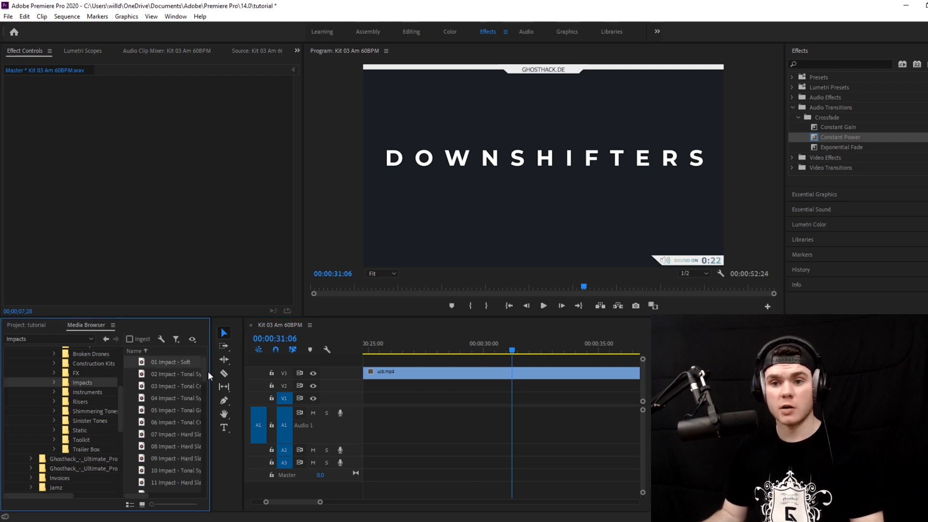
left_click_drag(211, 372, 252, 371)
Preview the impact sounds 18 Impact - Laser Slam and 19 Impact - Explosive Slam
scroll(168, 422, "down", 4)
double_click(168, 422)
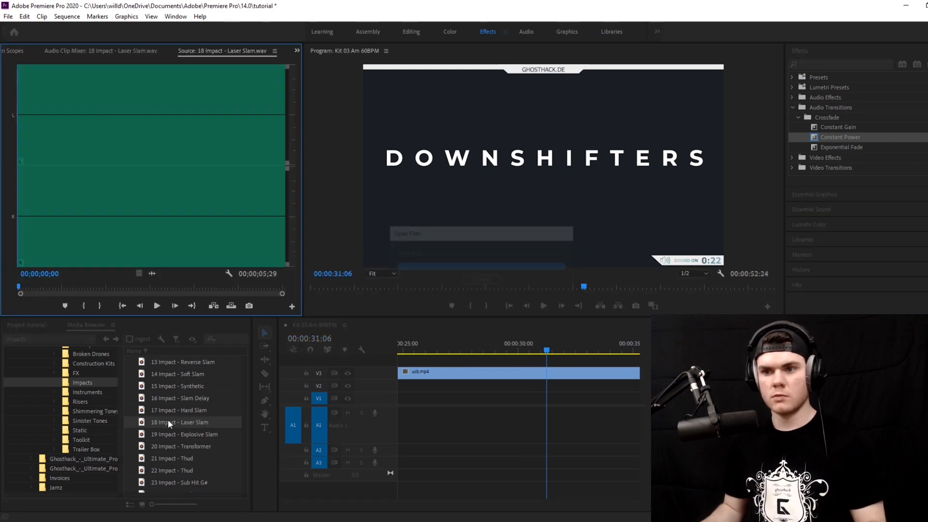
key("space")
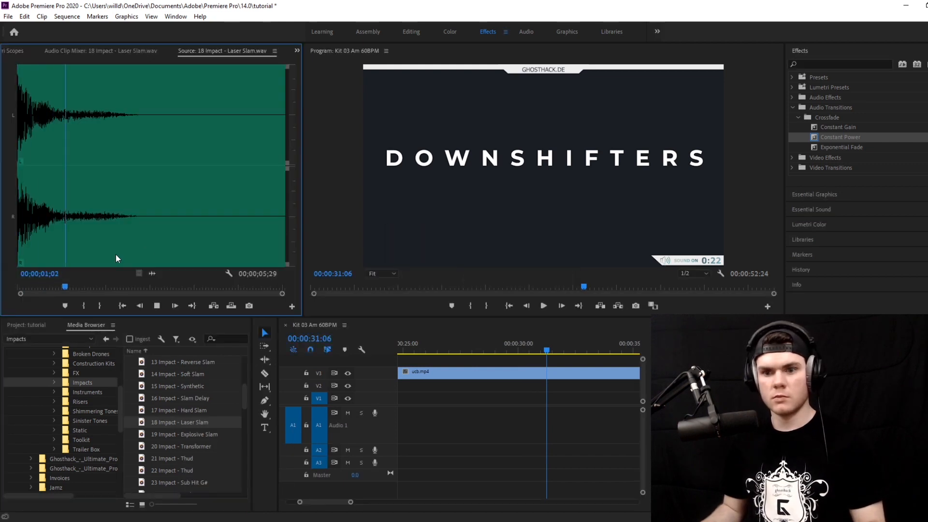
key("space")
double_click(186, 434)
key("space")
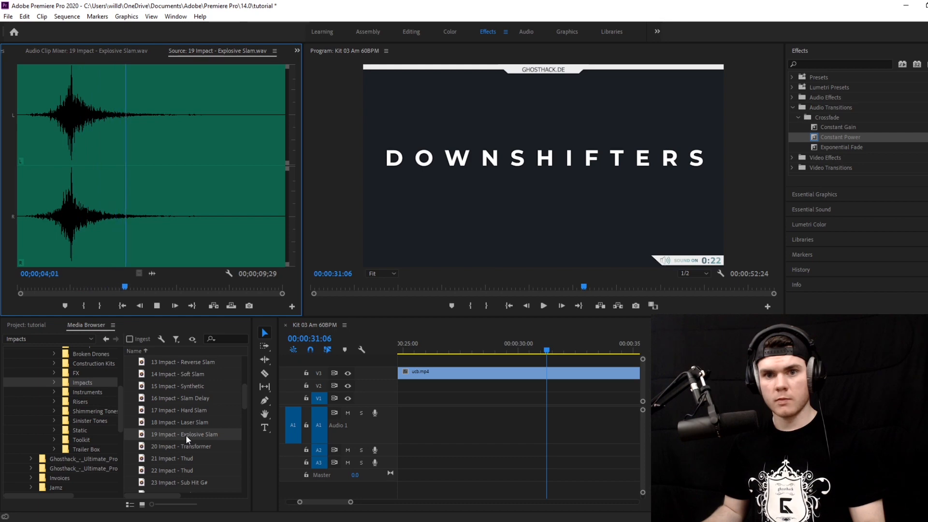
Preview the impact sounds 22 Impact - Thud, 23 Impact - Sub Hit G# and 01 Impact - Soft
scroll(185, 435, "down", 2)
double_click(185, 397)
key("space")
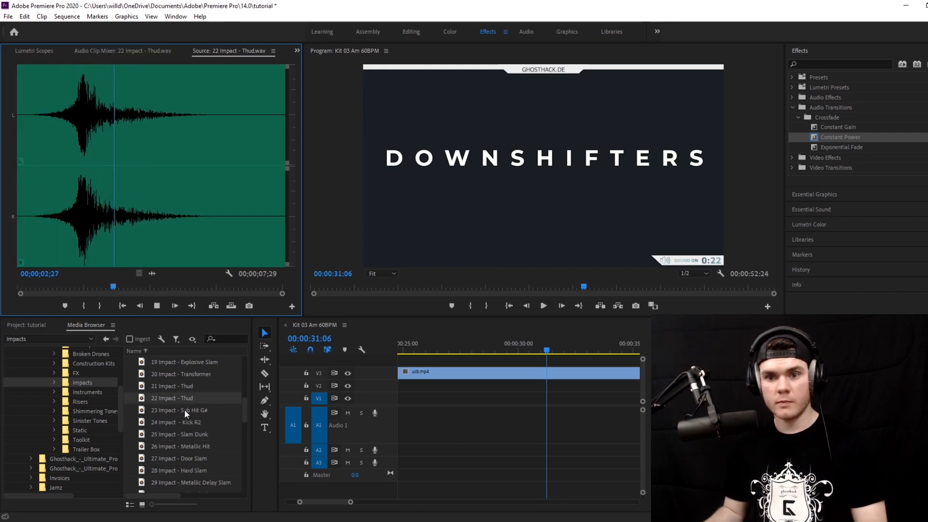
double_click(184, 410)
scroll(184, 362, "up", 6)
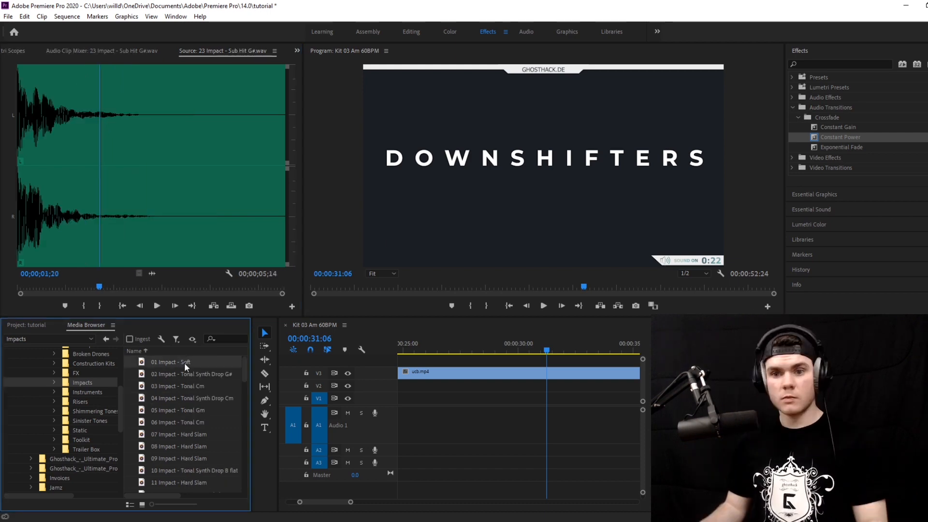
double_click(184, 362)
key("space")
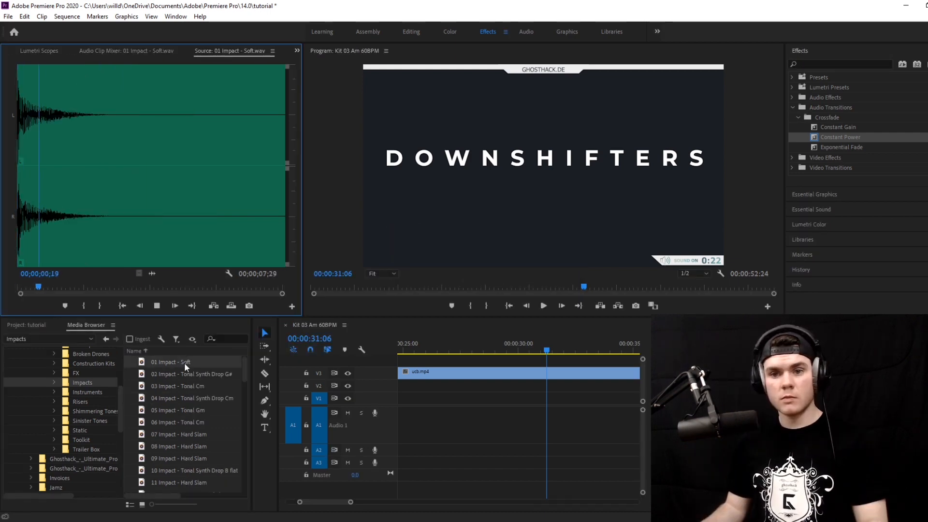
Preview the impact sounds 02 Impact - Tonal Synth Drop G#, 07 Impact - Hard Slam and 08 Impact - Hard Slam
double_click(184, 373)
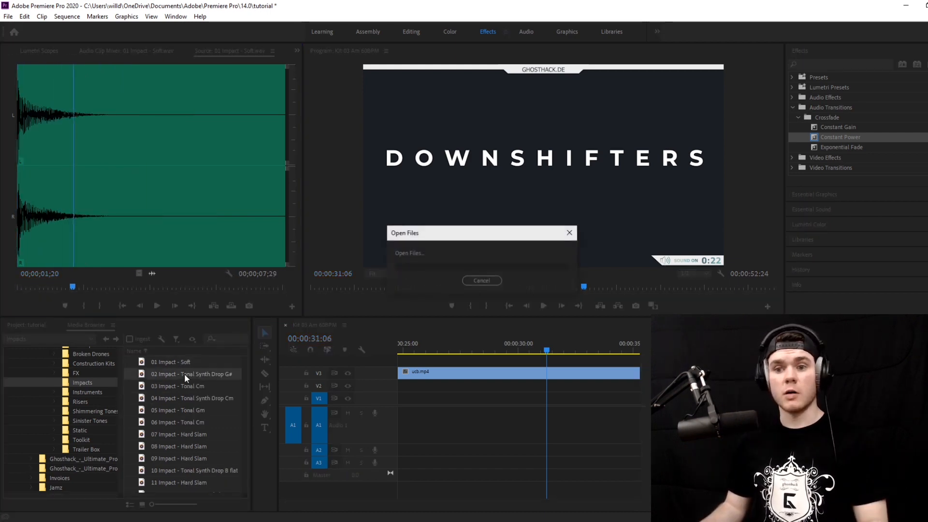
key("space")
key("space")
scroll(212, 430, "down", 1)
double_click(204, 398)
key("space")
double_click(203, 410)
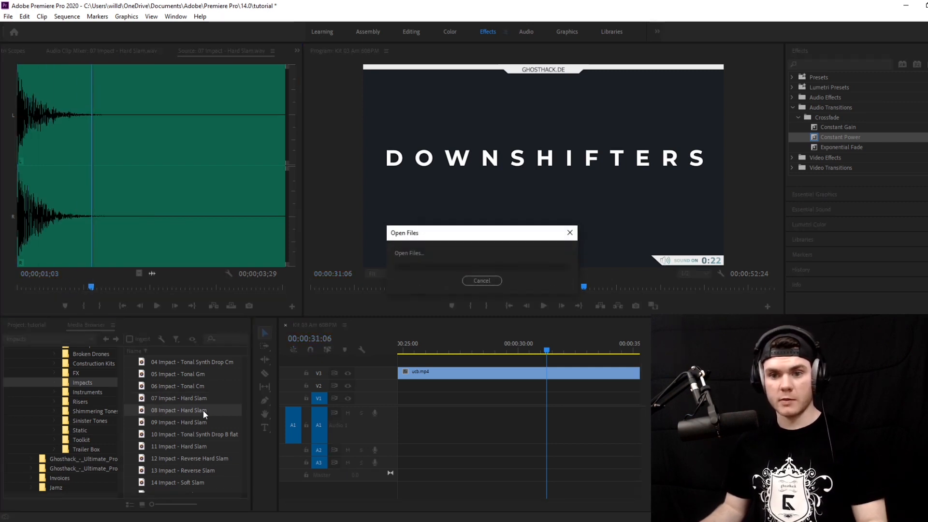
key("space")
Preview the impact sound 21 Impact - Thud
scroll(203, 410, "down", 2)
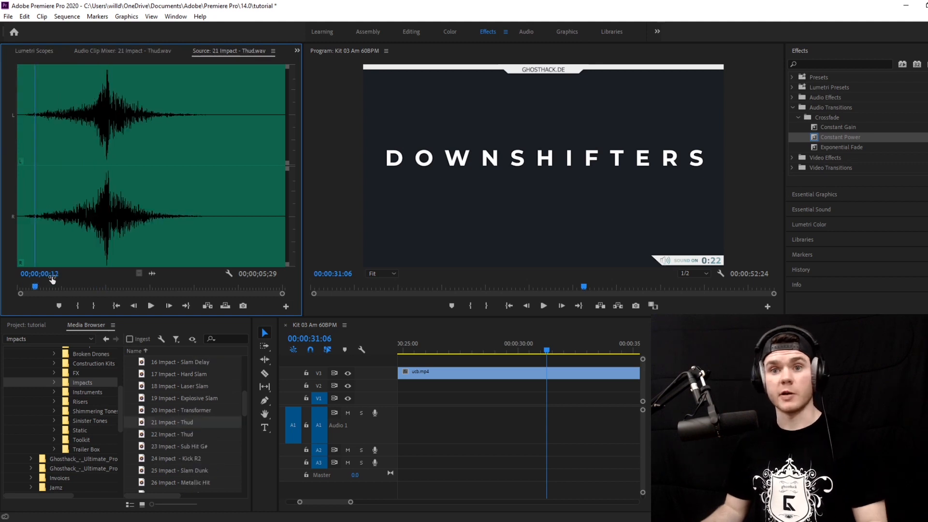
key("space")
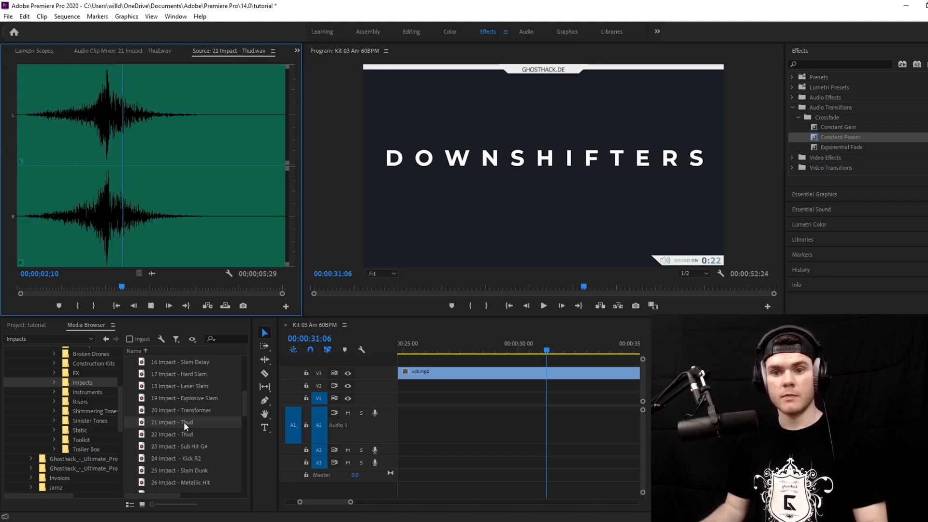
key("space")
Place 21 Impact - Thud on A1 with its peak at the change to Synths, 00:00:31:06, and cue the playhead at 00:00:29:17
left_click_drag(183, 421, 526, 417)
left_click_drag(591, 413, 578, 414)
left_click(510, 350)
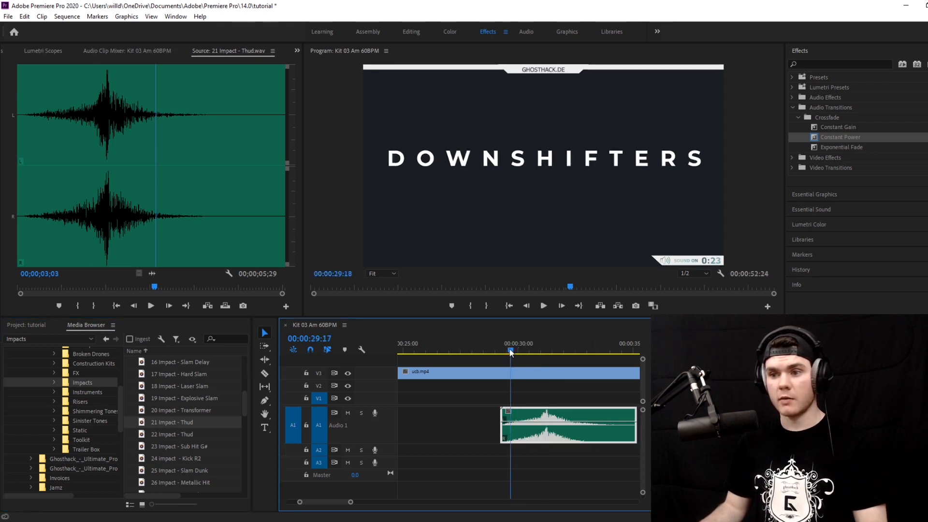
Play the sequence through the change to Synths to check the thud impact, and cue the playhead at 00:00:30:17
key("space")
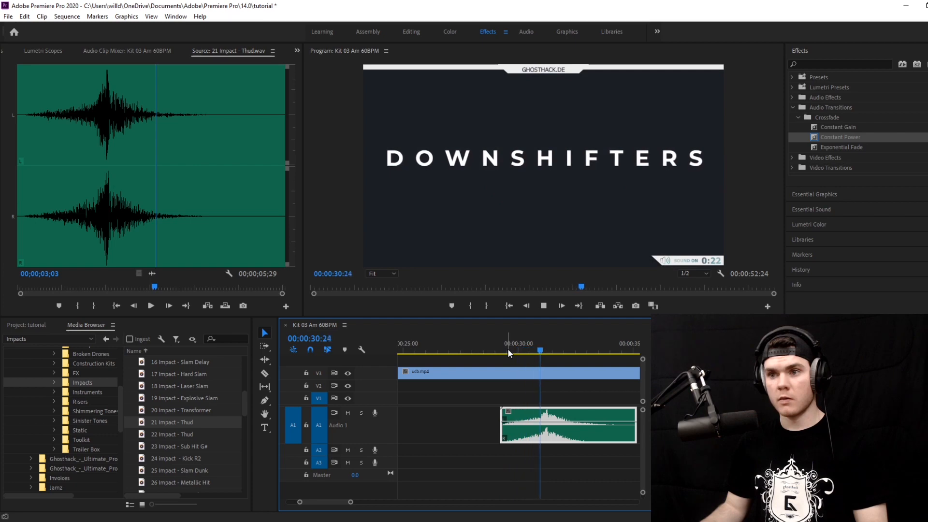
key("space")
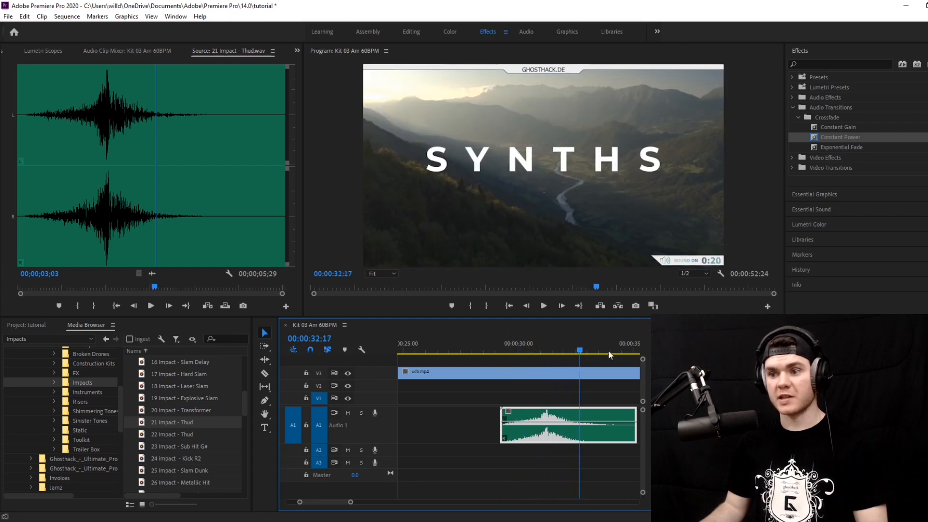
left_click_drag(595, 349, 459, 361)
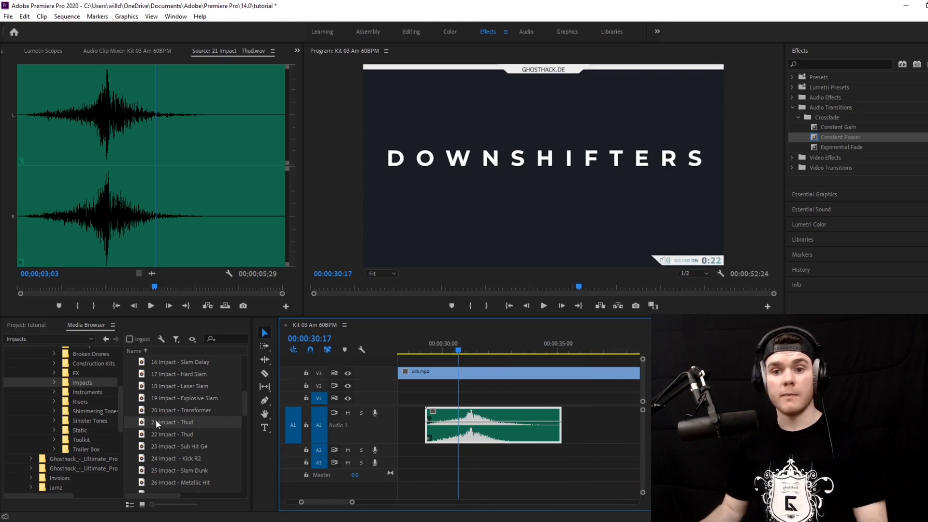
Browse the Trailer Drums & Hits folder of the Trailer Box and preview its cymbal hits, including 40 Cymbal Hit
left_click(53, 449)
scroll(85, 425, "down", 2)
left_click(84, 411)
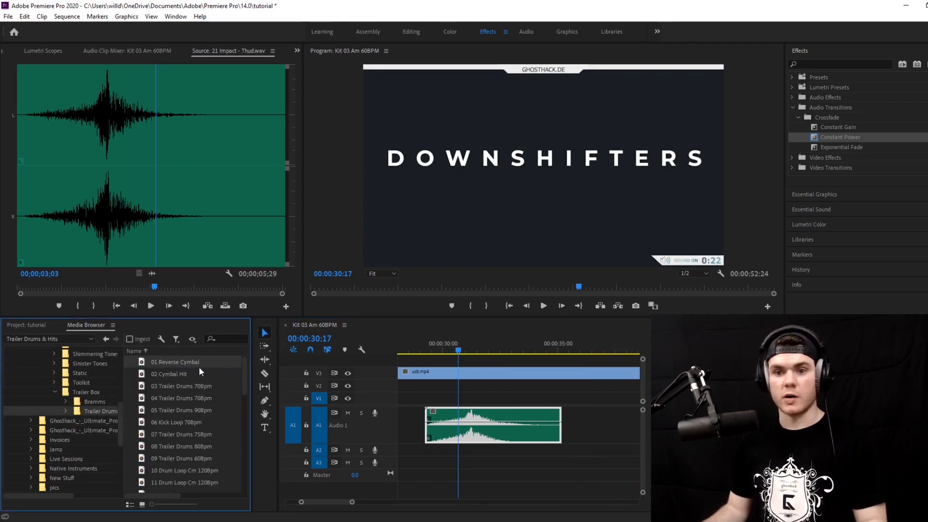
double_click(170, 375)
scroll(181, 435, "down", 10)
double_click(181, 486)
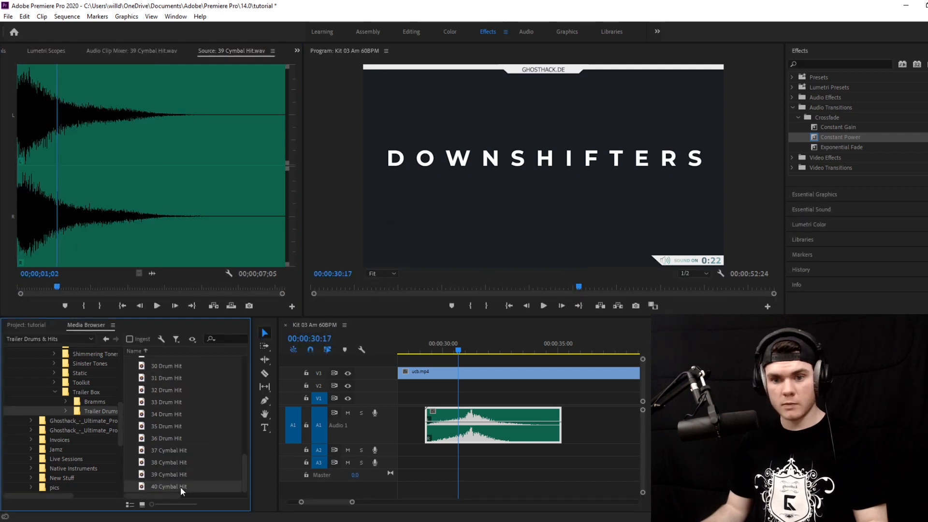
key("space")
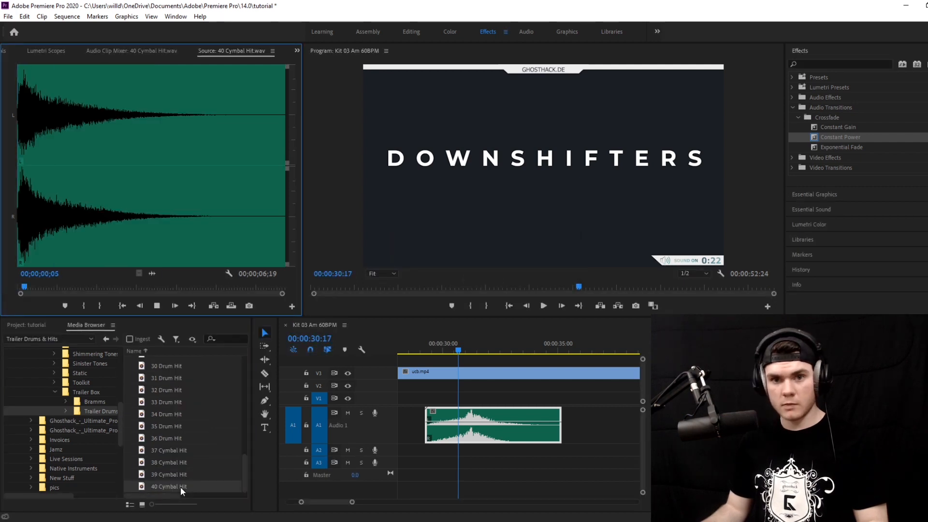
key("space")
Place 40 Cymbal Hit on A2 at the change to Synths, lower its level to -4.8 dB and play the transition
left_click_drag(168, 485, 474, 454)
left_click(489, 452)
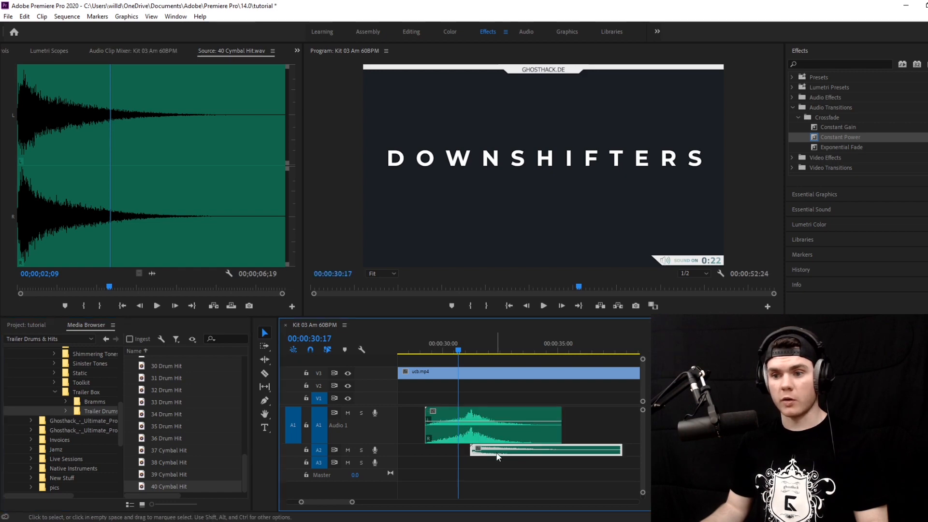
left_click(452, 351)
key("space")
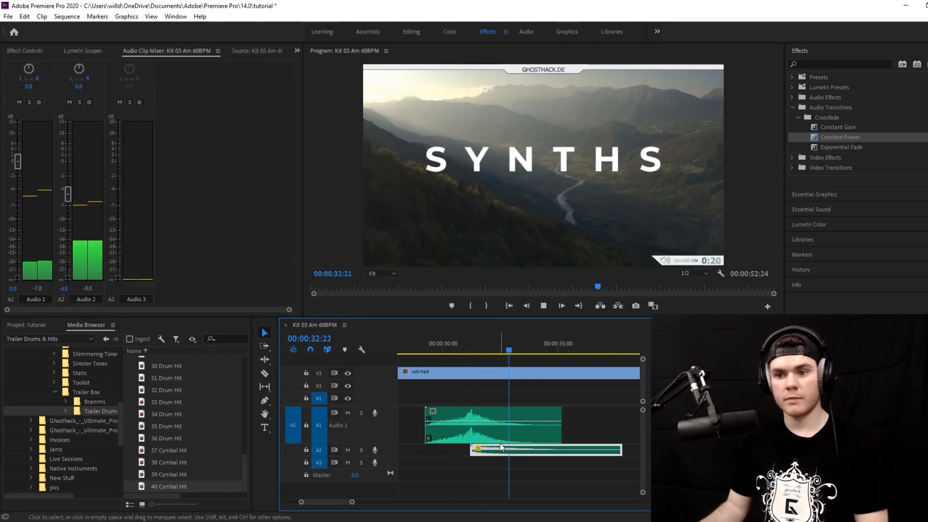
key("space")
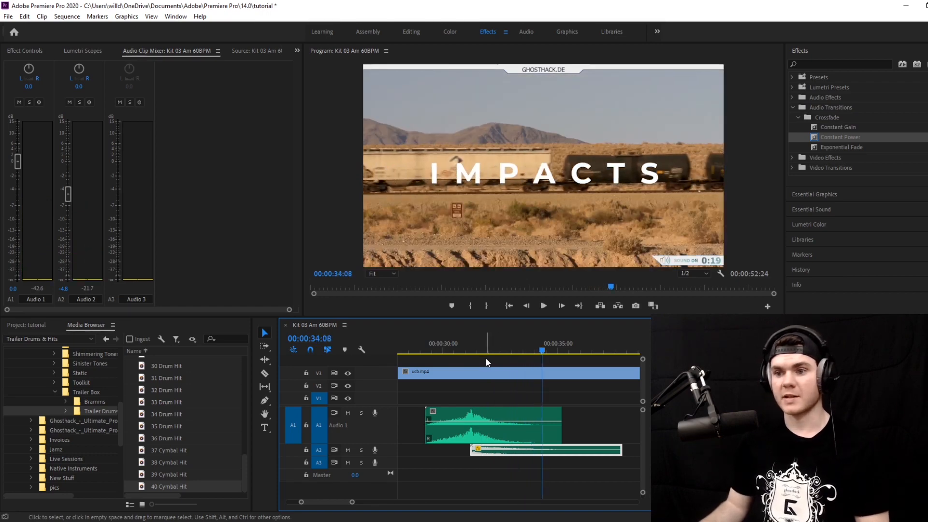
Open the Bramms folder of the Trailer Box and preview 01 Braam C#
left_click(68, 405)
left_click(86, 403)
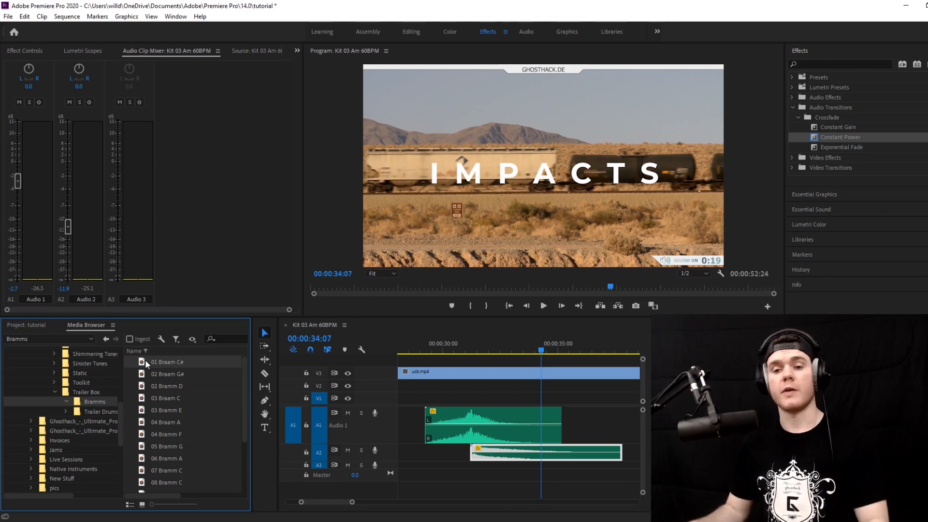
left_click(467, 345)
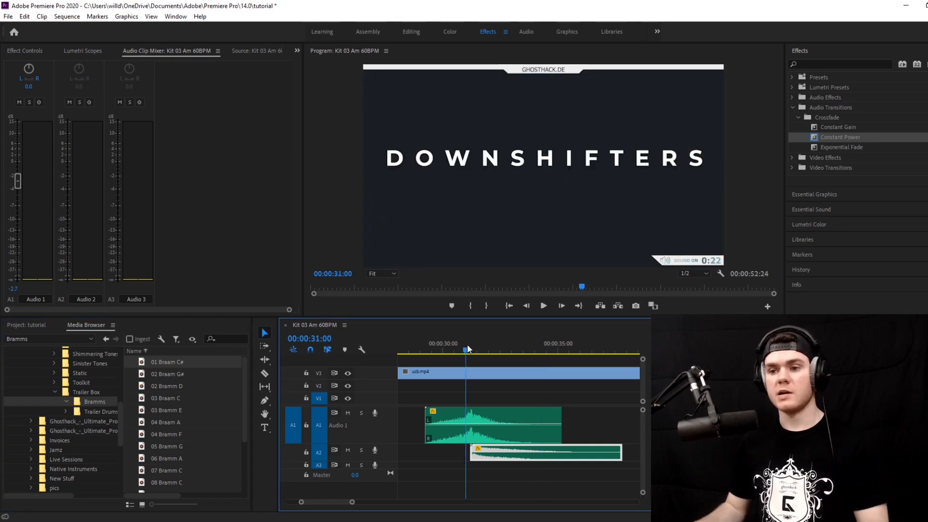
double_click(169, 361)
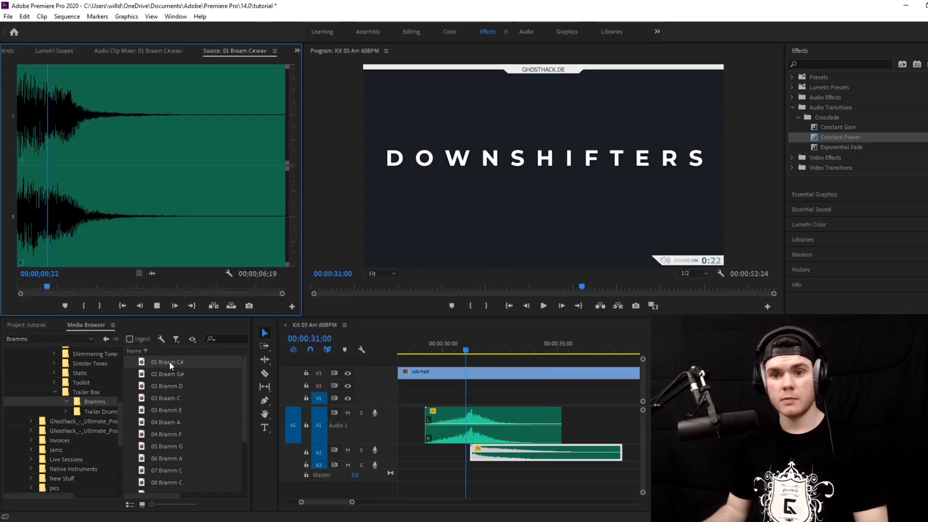
key("space")
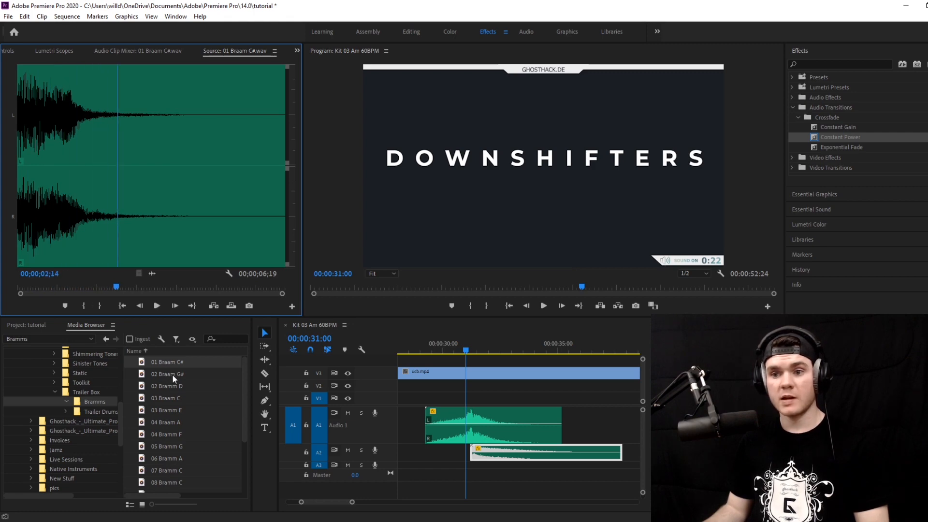
Preview 08 Bramm C, and place 01 Braam C# on a heightened A3 track at the change to Synths, playing the layered result
scroll(434, 485, "down", 1)
left_click(350, 469)
left_click_drag(327, 471, 327, 492)
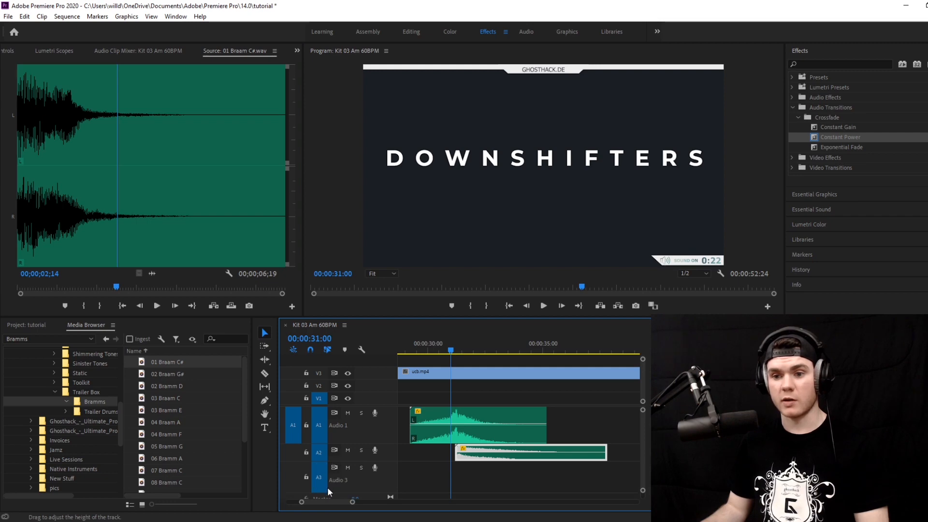
scroll(203, 410, "down", 1)
double_click(182, 413)
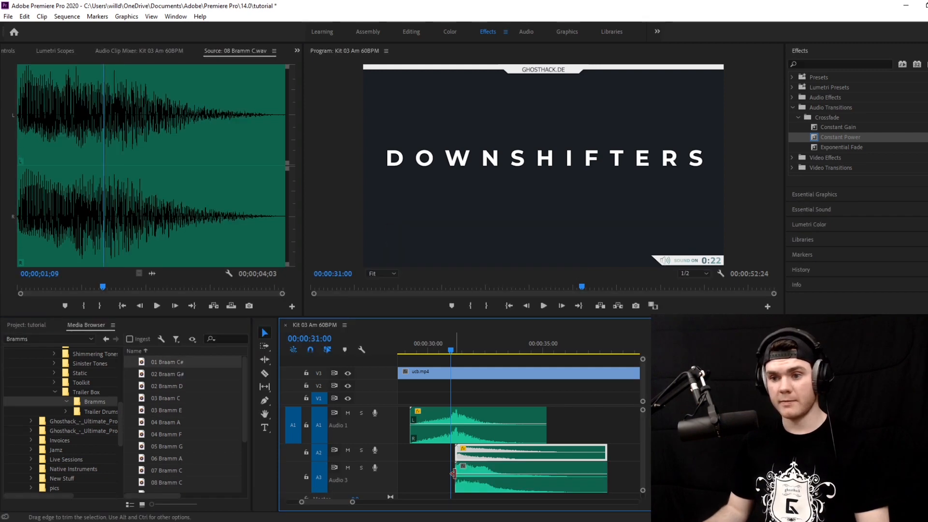
key("space")
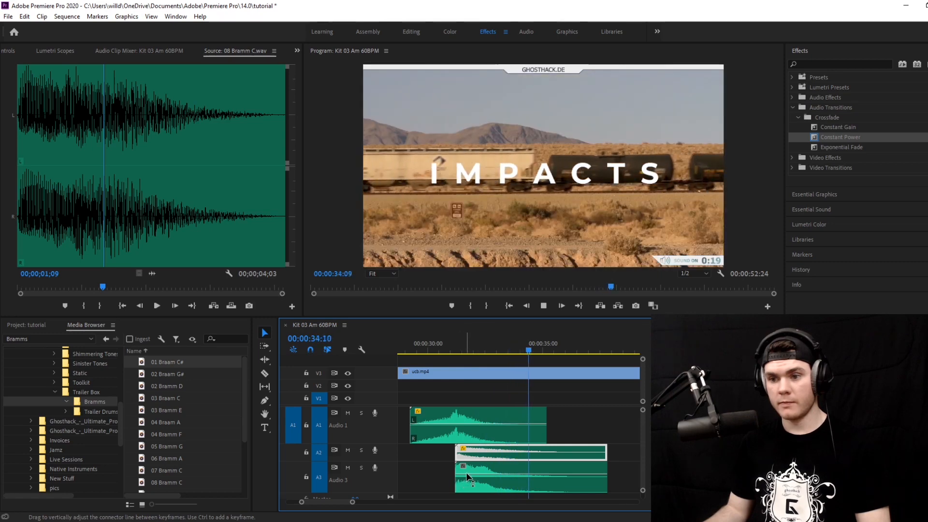
key("space")
Trim the end of 21 Impact - Thud on A1 to the change to Impacts and cue the playhead at 00:00:34:06
scroll(497, 347, "up", 5)
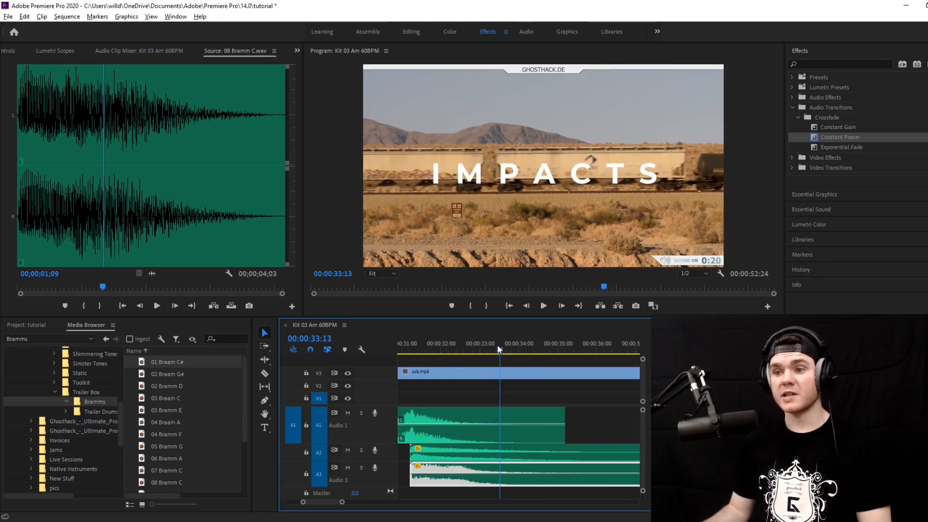
left_click(527, 305)
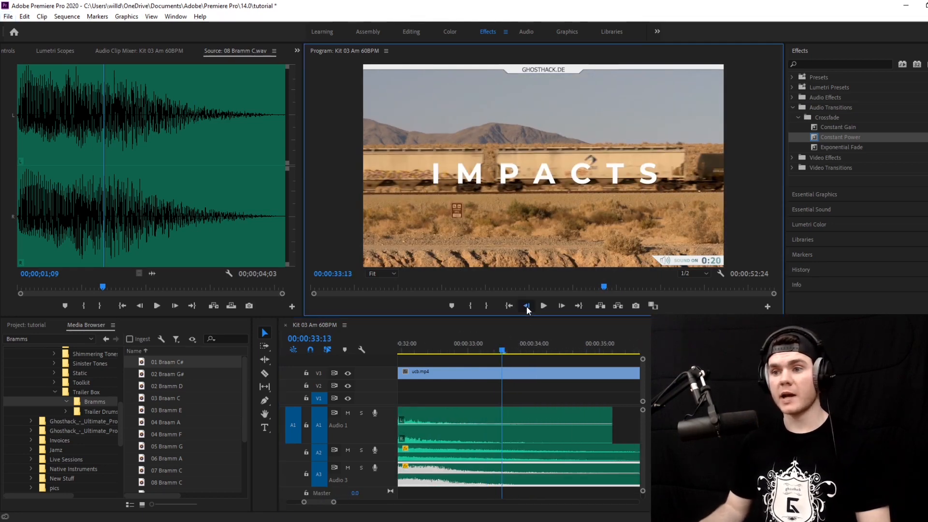
left_click_drag(610, 420, 499, 413)
left_click_drag(506, 342, 548, 344)
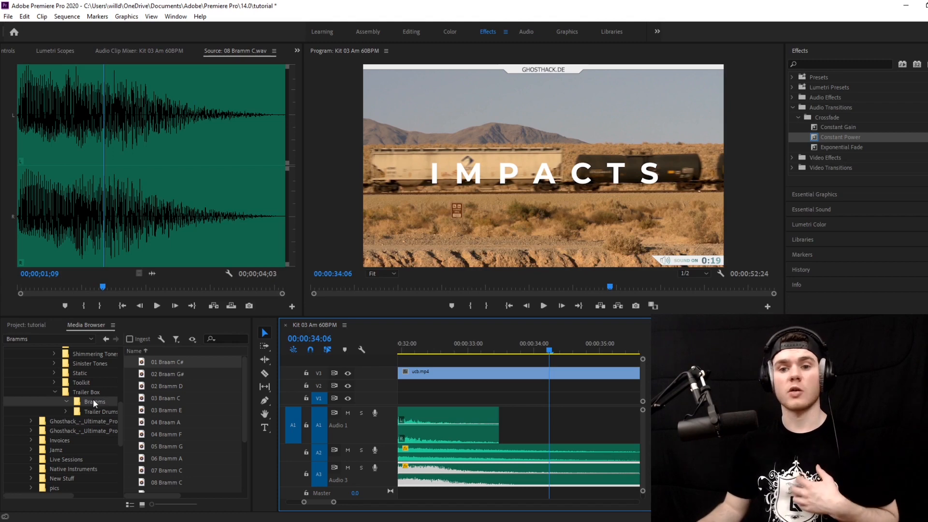
Return to the Impacts folder and preview 01 Impact - Soft from its beginning
scroll(92, 399, "up", 2)
left_click(70, 382)
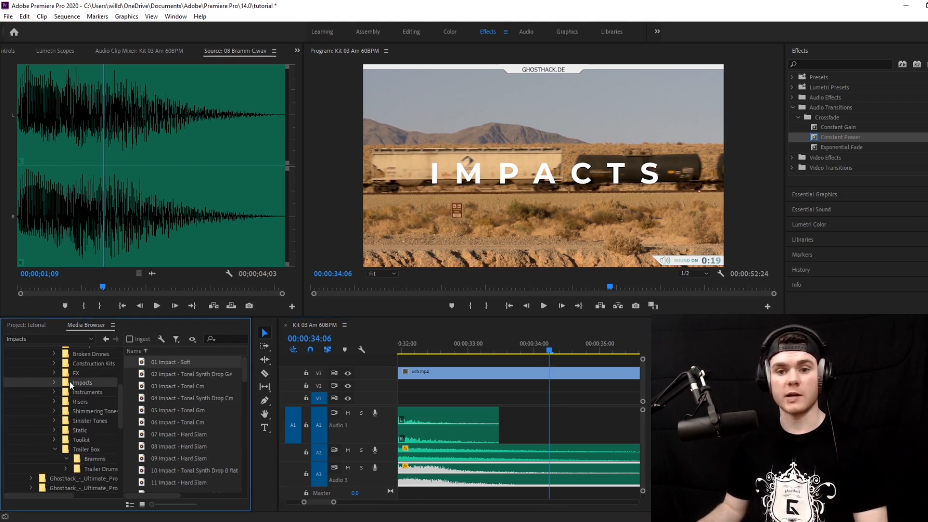
double_click(171, 361)
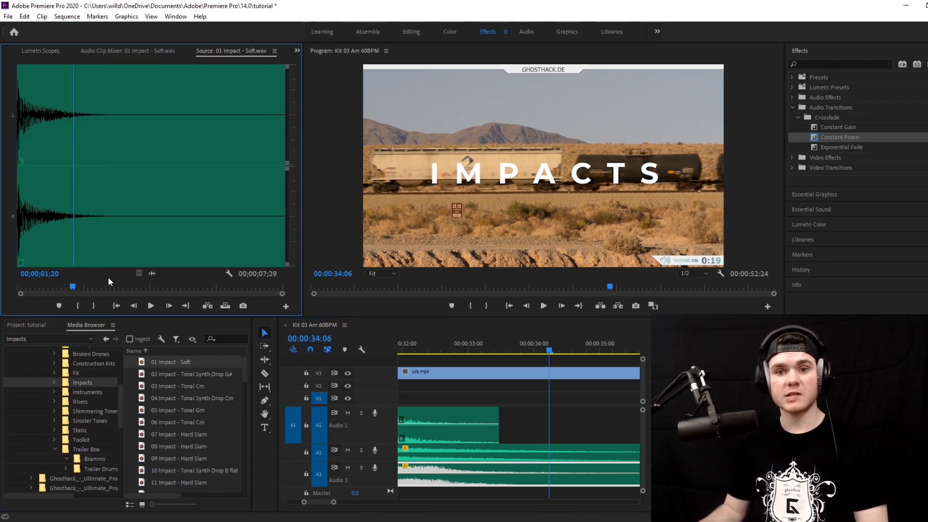
left_click_drag(60, 285, 2, 289)
key("space")
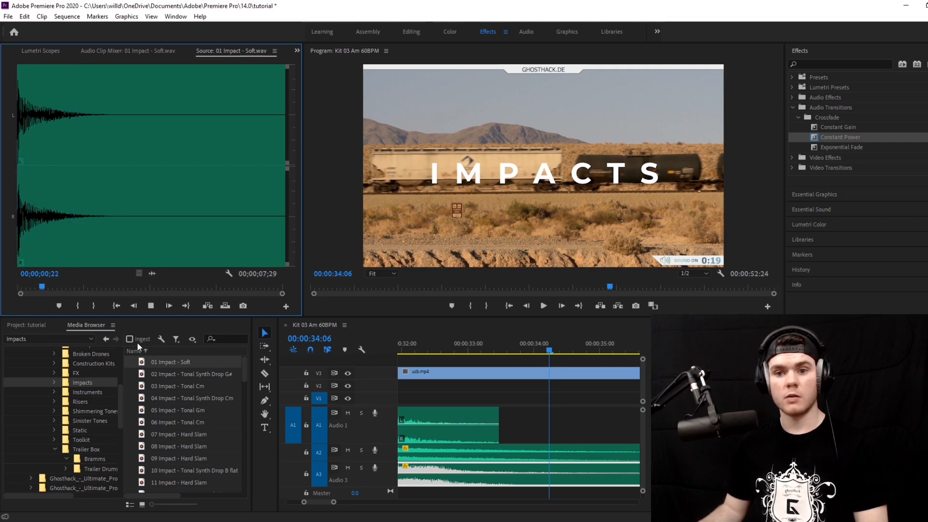
key("space")
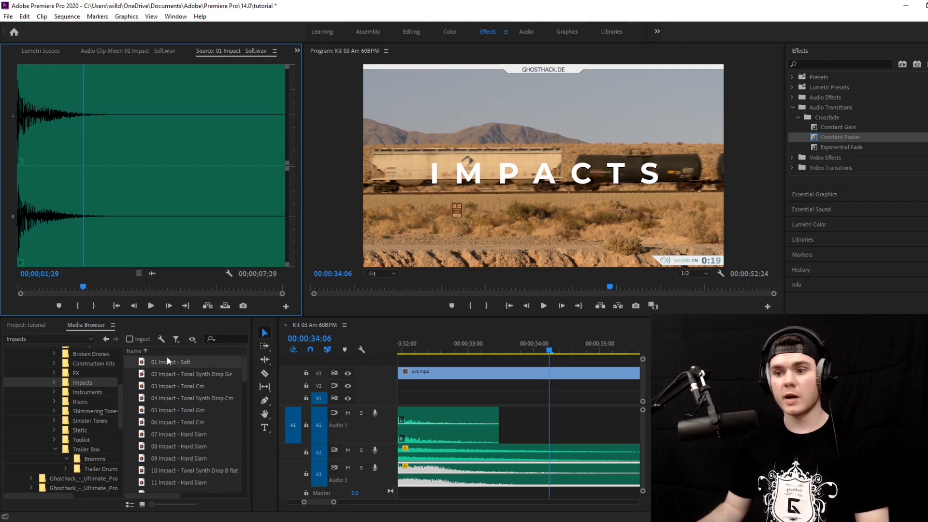
Place 01 Impact - Soft on A1 at the change to Impacts and play the sequence through both transitions
left_click_drag(166, 359, 536, 414)
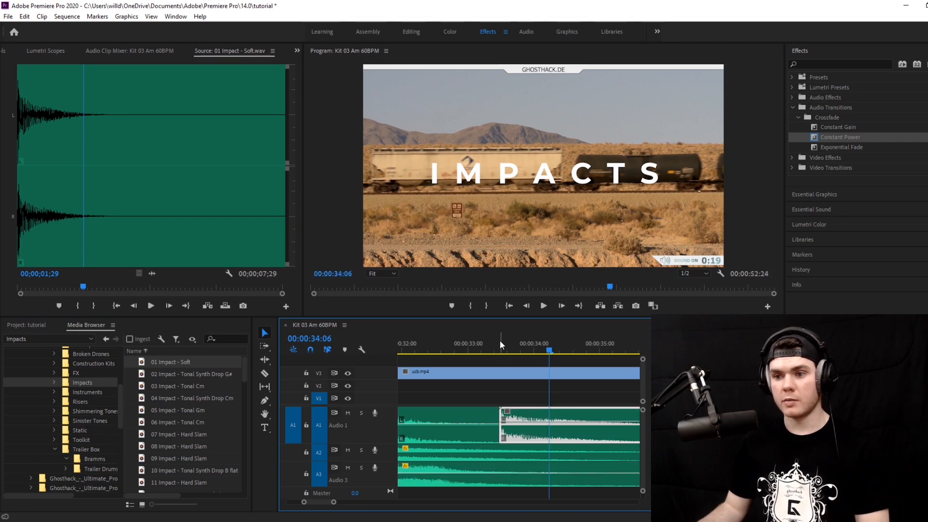
left_click(464, 344)
key("space")
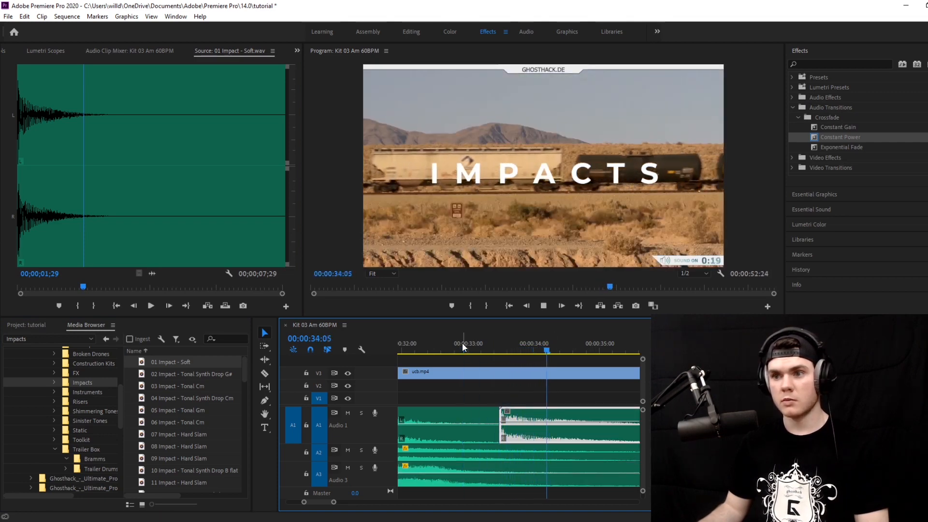
key("minus")
left_click(430, 351)
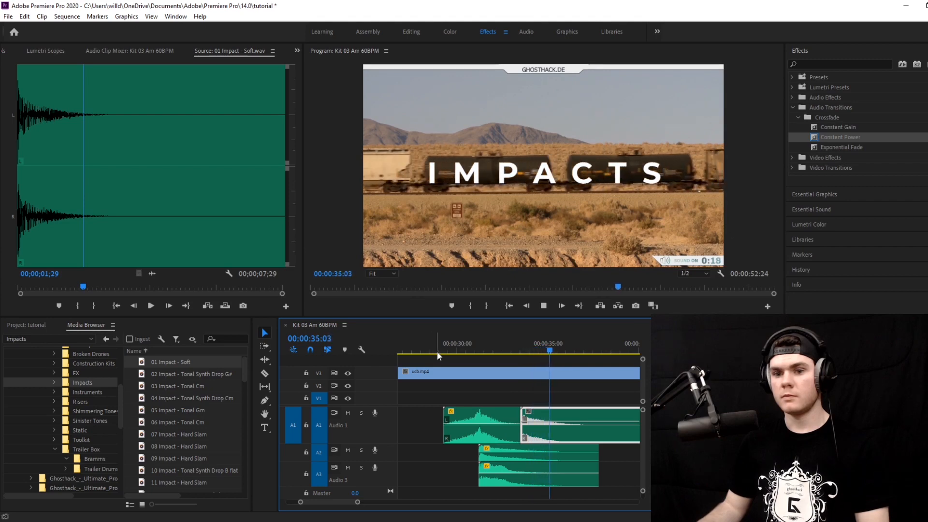
key("space")
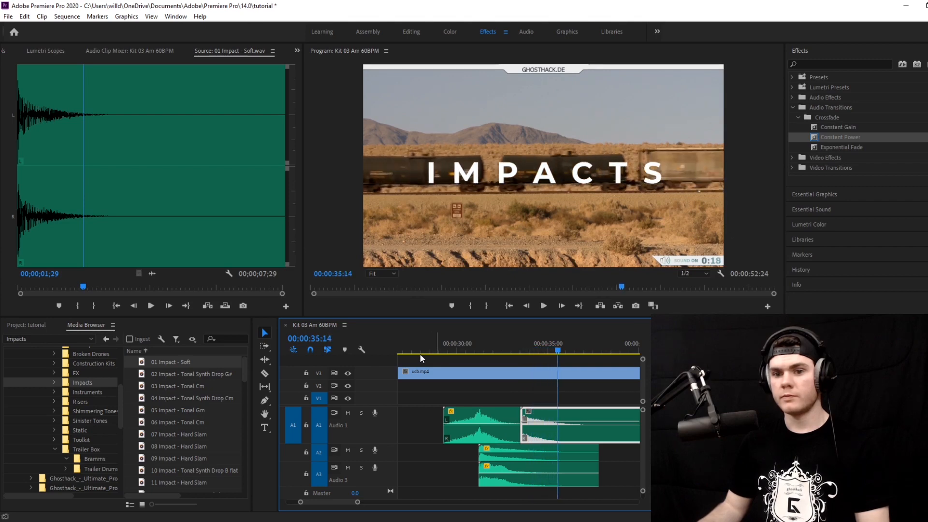
Replace the soft impact on A1 with 57 Impact - Reverb Slam at the change to Impacts, and cue the playhead at 00:00:32:12
double_click(200, 373)
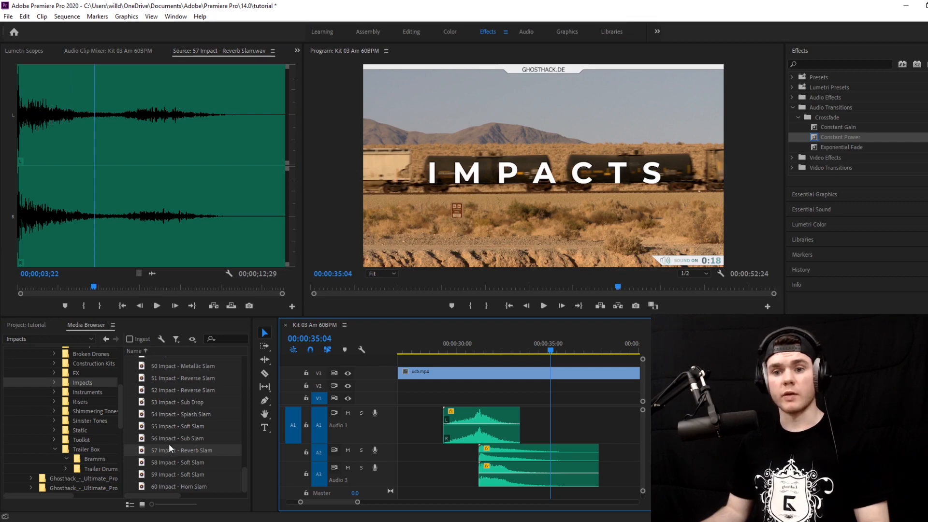
left_click_drag(169, 448, 525, 427)
left_click(503, 344)
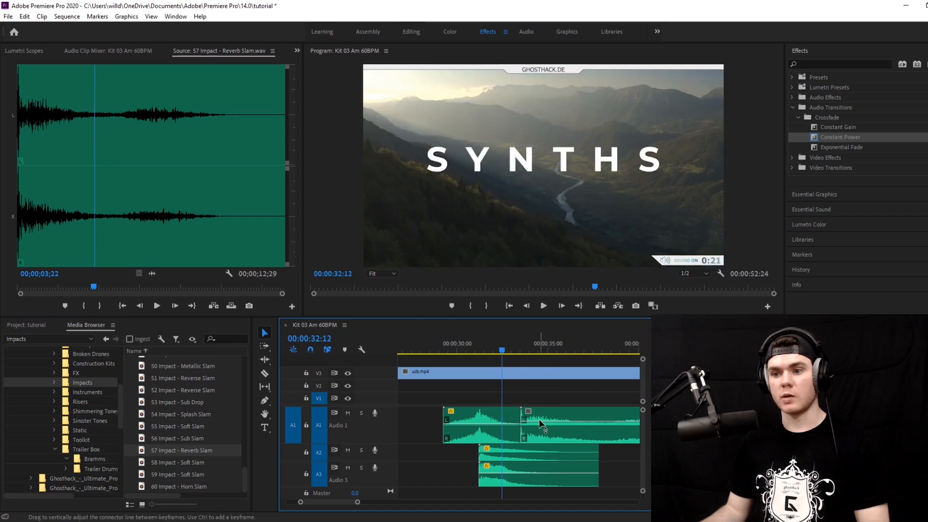
Adjust the level of 57 Impact - Reverb Slam on A1 while playing it back over the change to Impacts
left_click(538, 421)
left_click_drag(540, 431, 539, 430)
key("space")
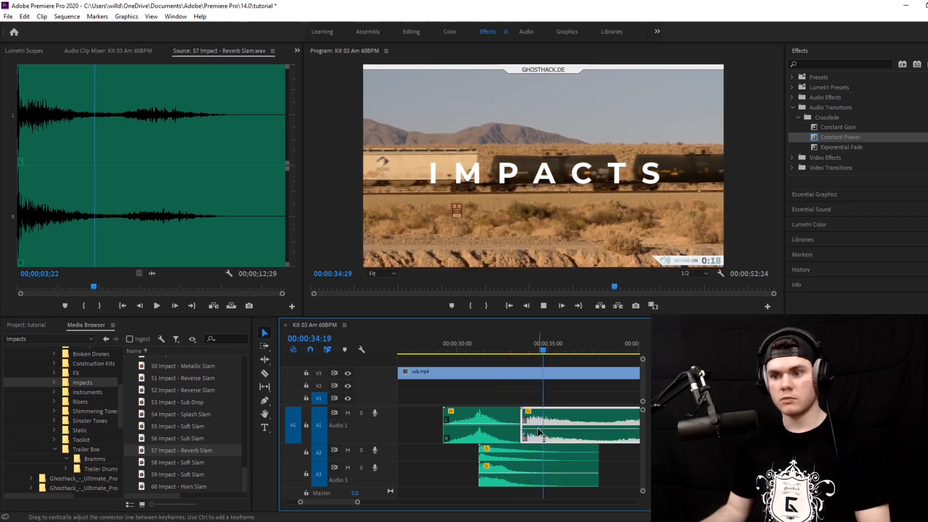
key("space")
left_click_drag(538, 429, 537, 426)
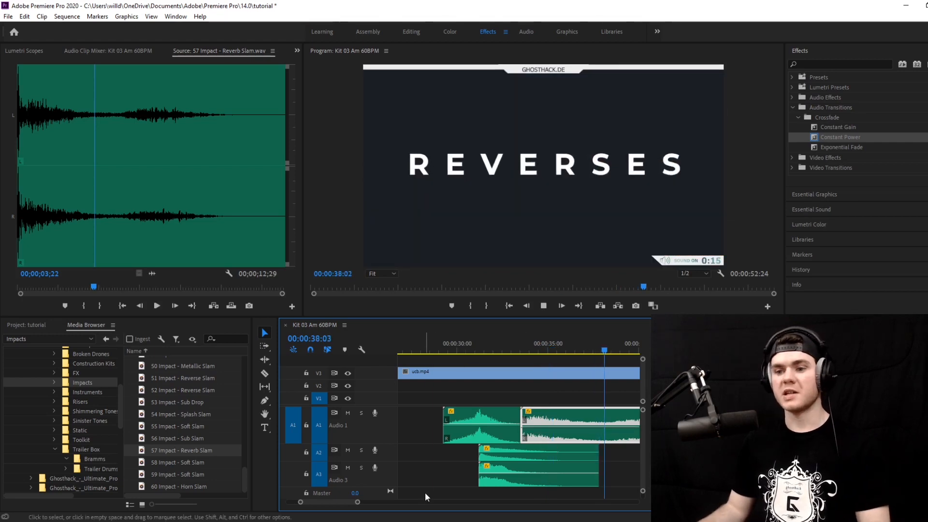
Delete all the impact, cymbal and braam clips from tracks A1, A2 and A3
left_click_drag(358, 502, 374, 502)
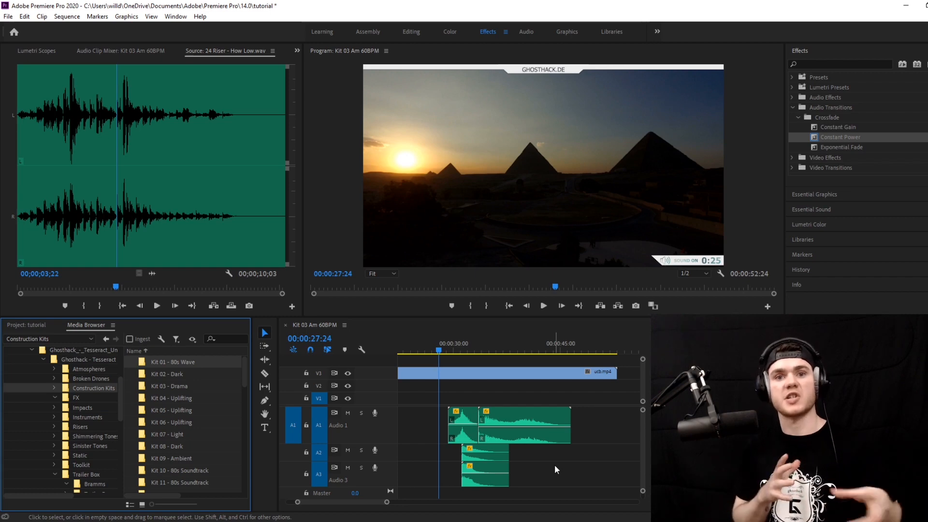
left_click_drag(550, 469, 458, 419)
key("Delete")
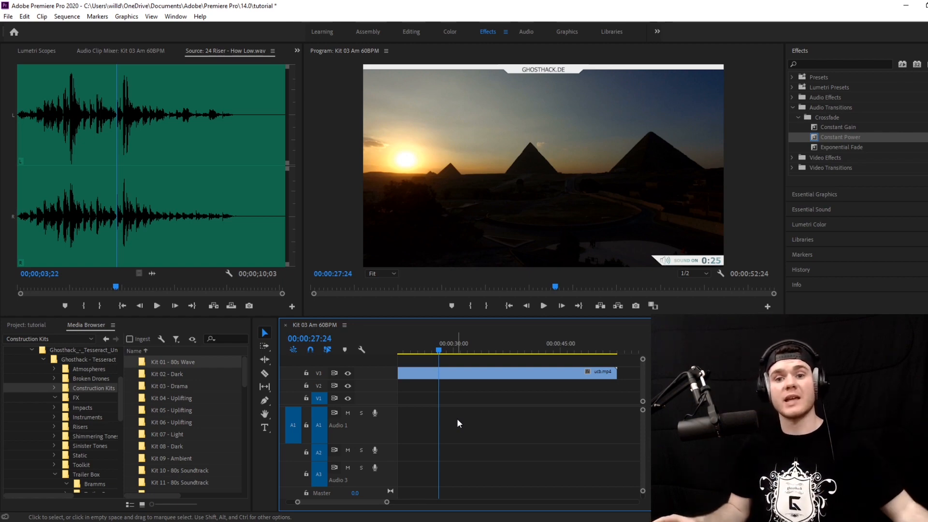
Place the Kit 03 - Piano Am 60BPM stem from Kit 03 - Drama on A1 at the sequence start and play it back
double_click(176, 386)
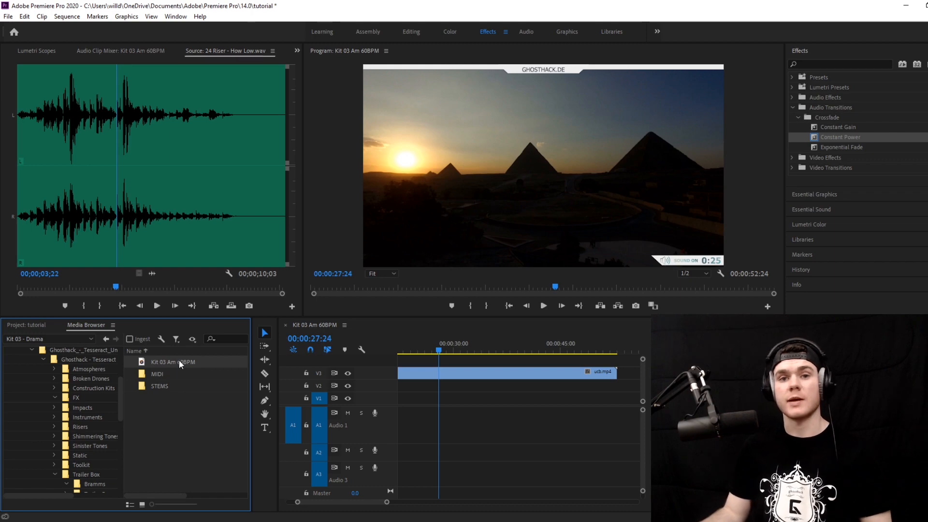
double_click(164, 385)
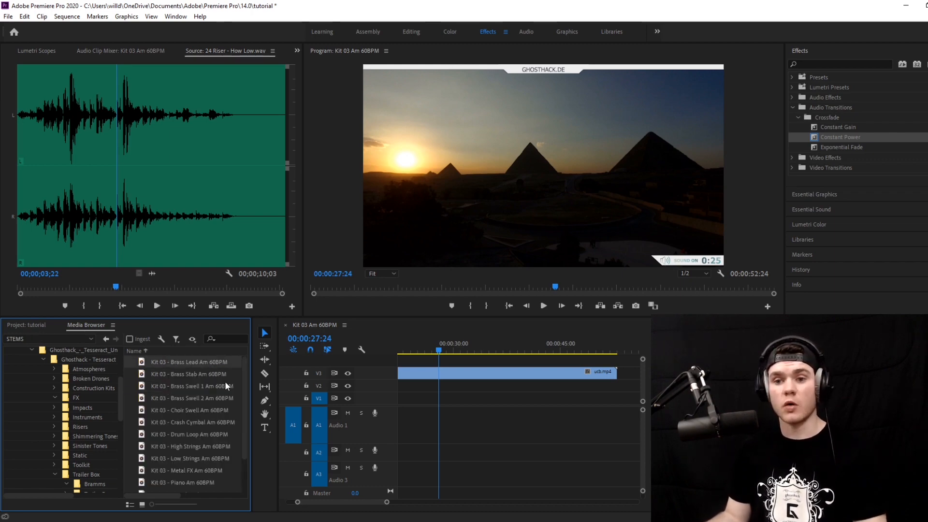
left_click_drag(387, 501, 424, 504)
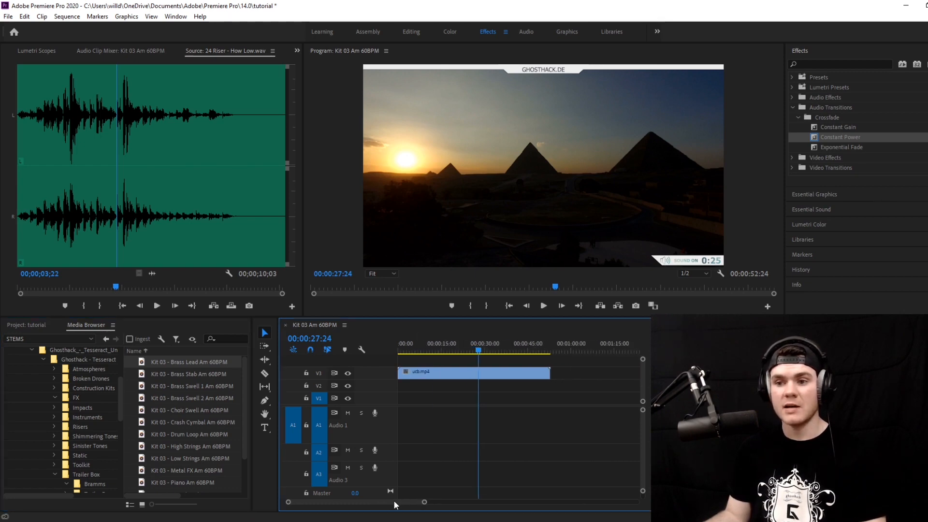
scroll(214, 390, "down", 2)
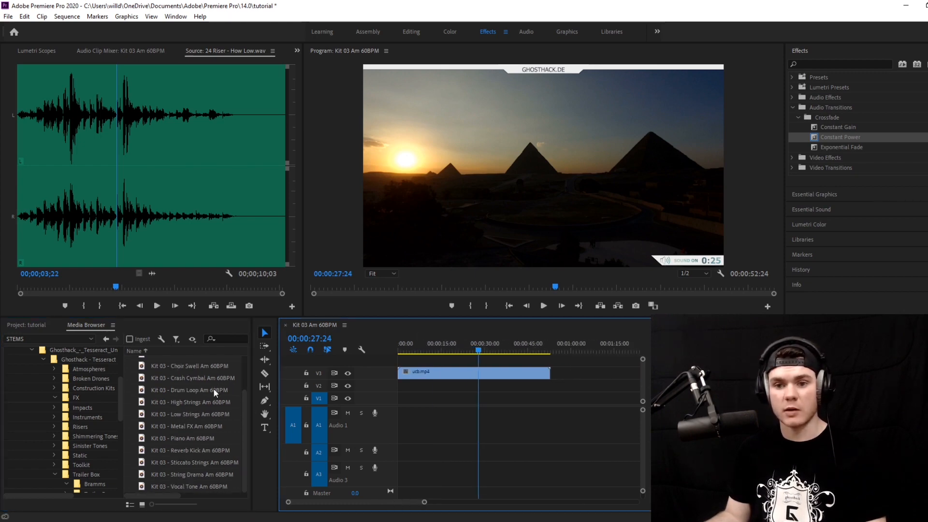
left_click_drag(172, 439, 402, 421)
left_click_drag(402, 350, 390, 353)
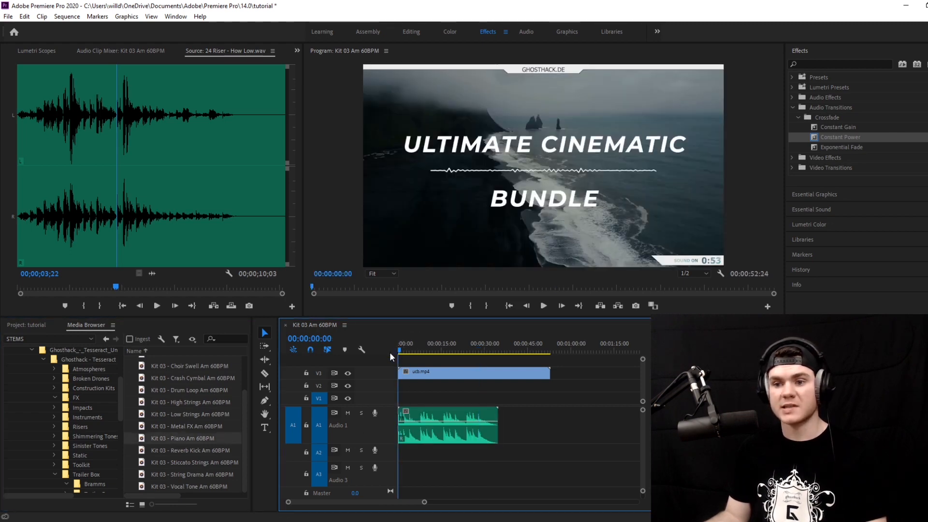
key("space")
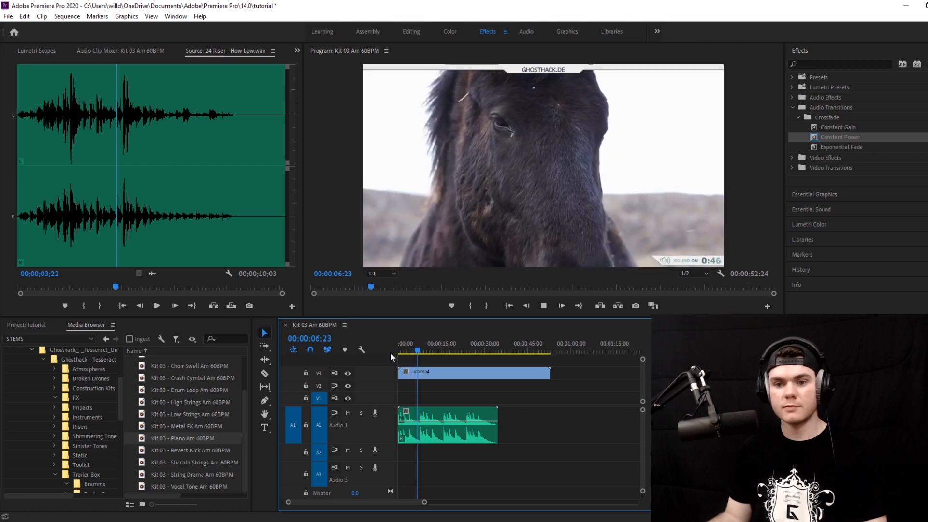
key("space")
Add the Kit 03 - Drum Loop Am 60BPM stem on A2 at the sequence start and play it together with the piano
scroll(204, 427, "up", 2)
left_click_drag(181, 434, 425, 451)
key("Home")
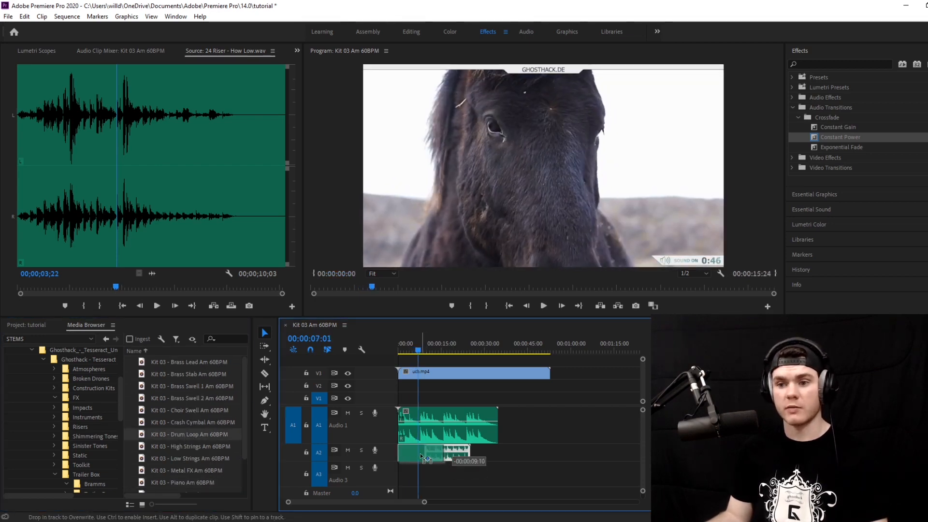
key("space")
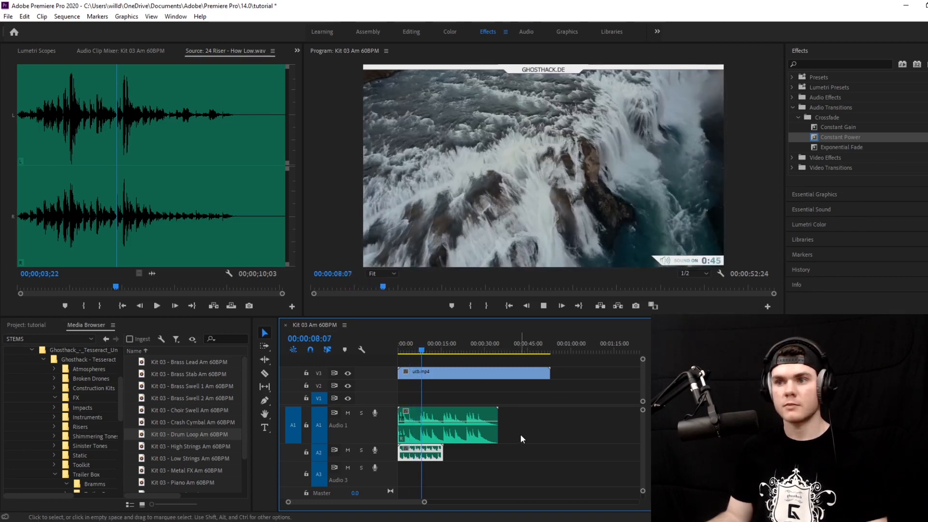
key("space")
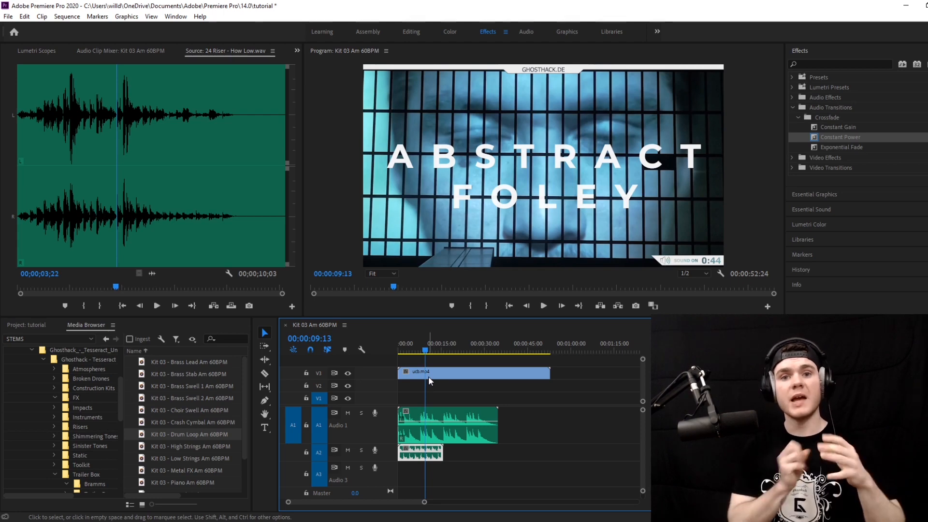
Browse the Construction Kits folder of the Tesseract library to examine the range of kits and their styles
left_click(87, 388)
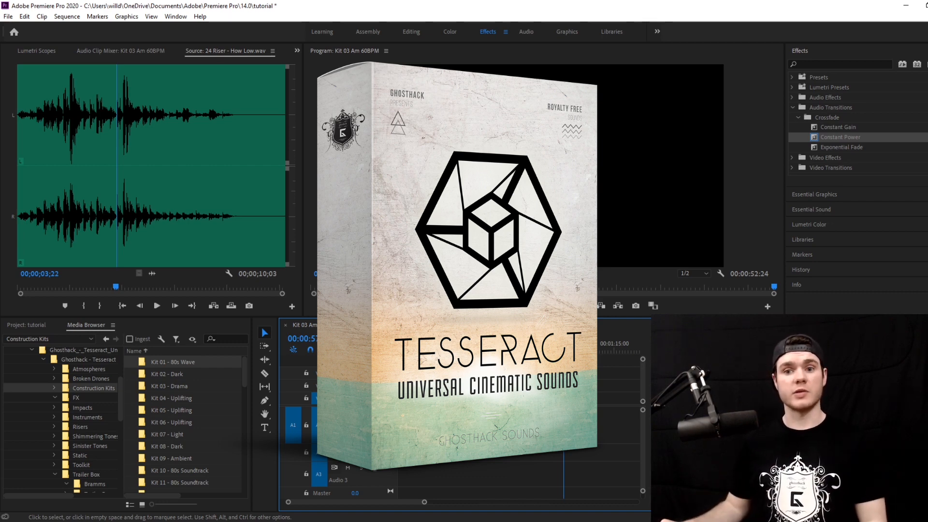
left_click(85, 387)
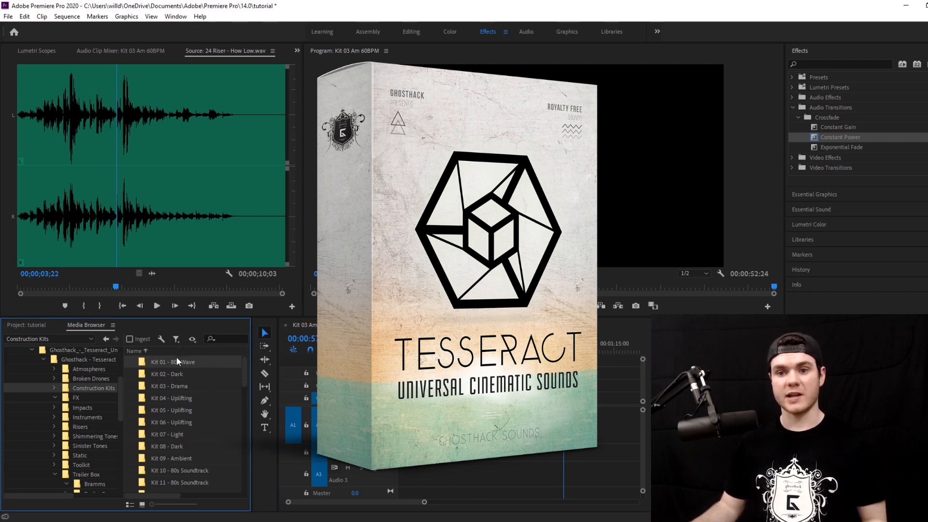
scroll(207, 391, "down", 6)
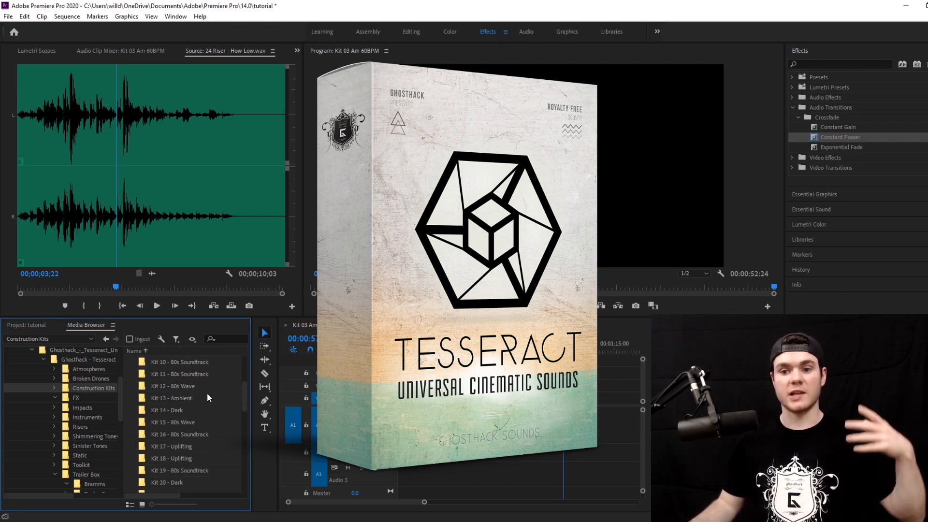
scroll(207, 392, "down", 7)
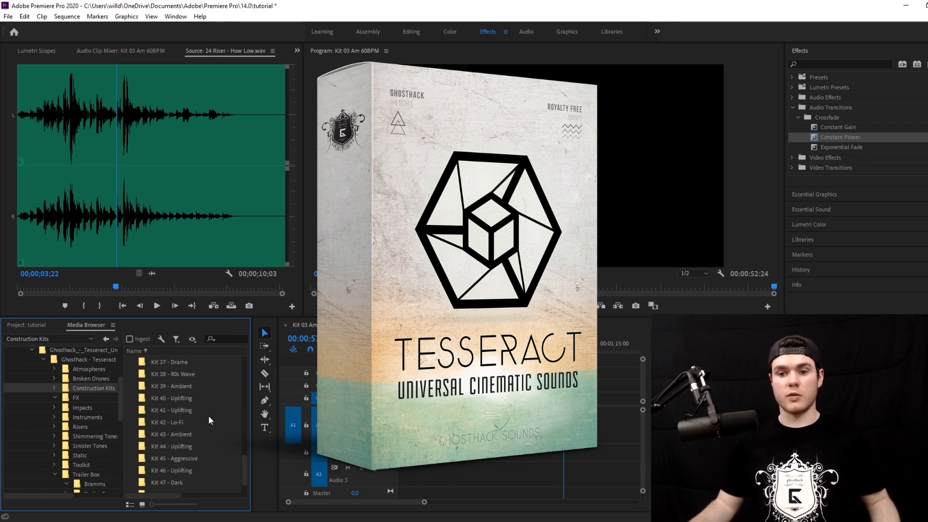
scroll(196, 474, "up", 4)
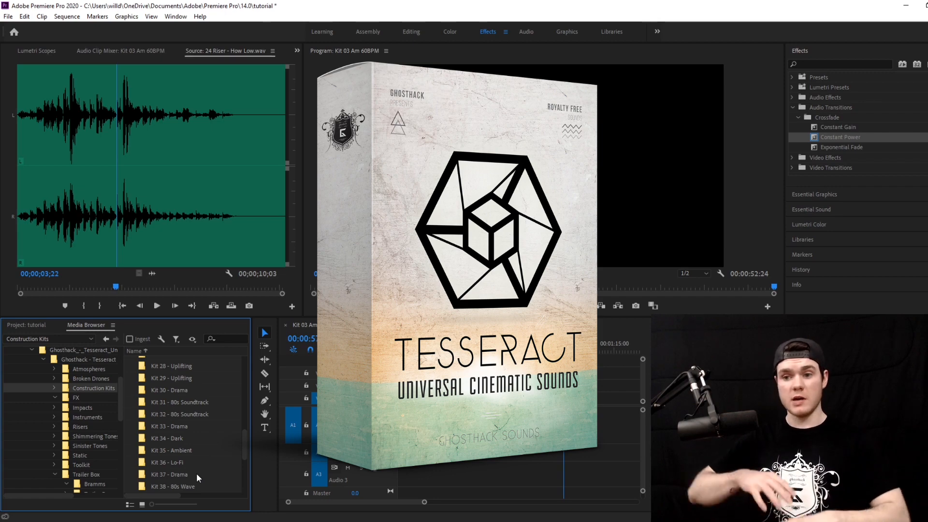
scroll(196, 473, "up", 4)
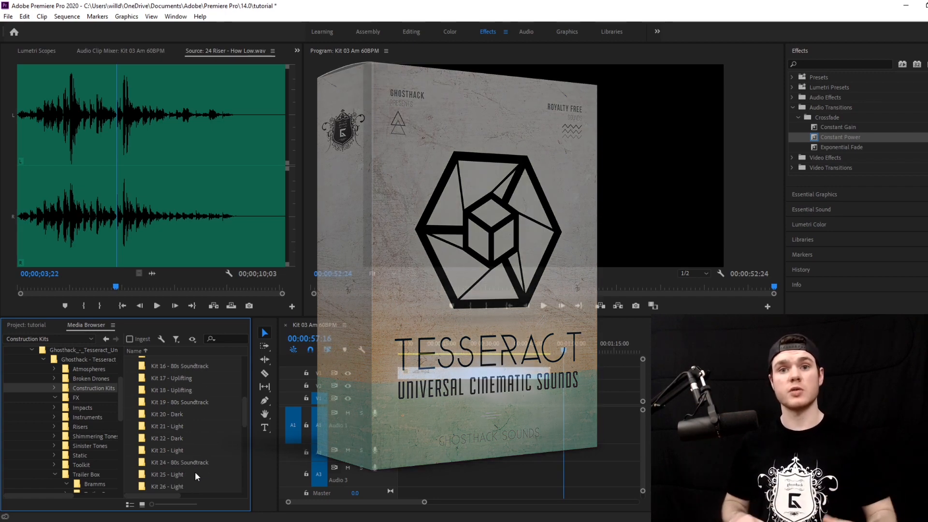
scroll(221, 453, "up", 5)
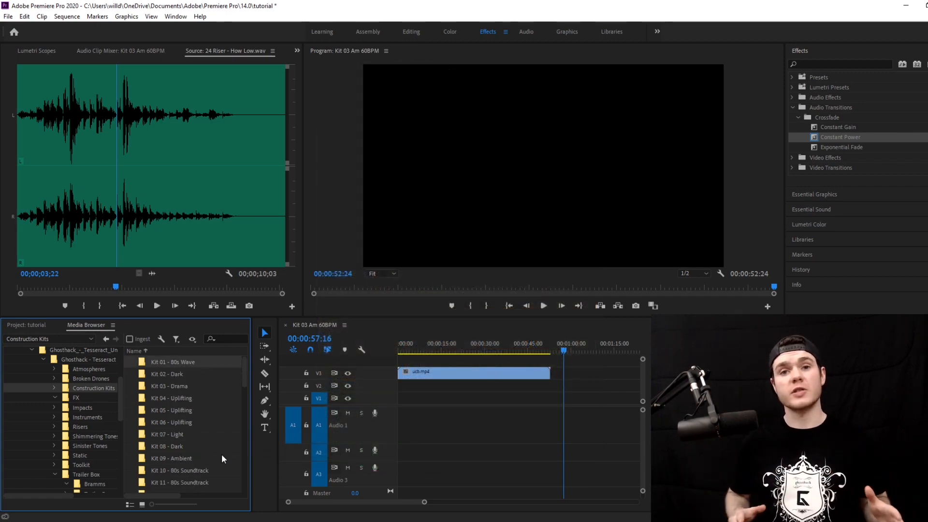